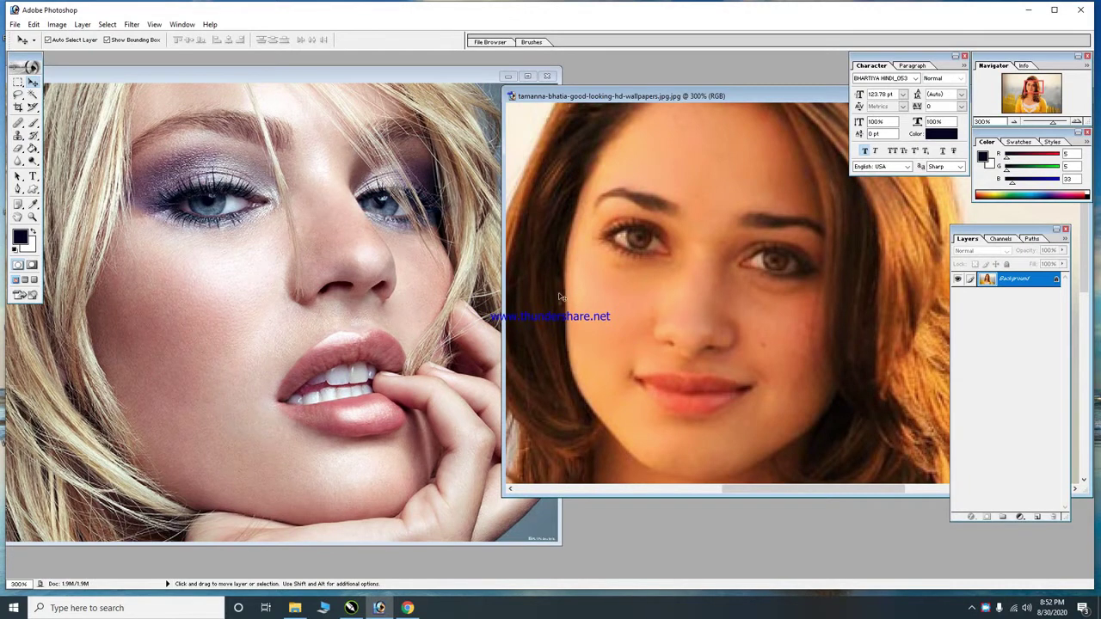
Bring the warm portrait window in front of the blonde photo and drag its bottom edge down to make it taller.
left_click_drag(454, 80, 462, 80)
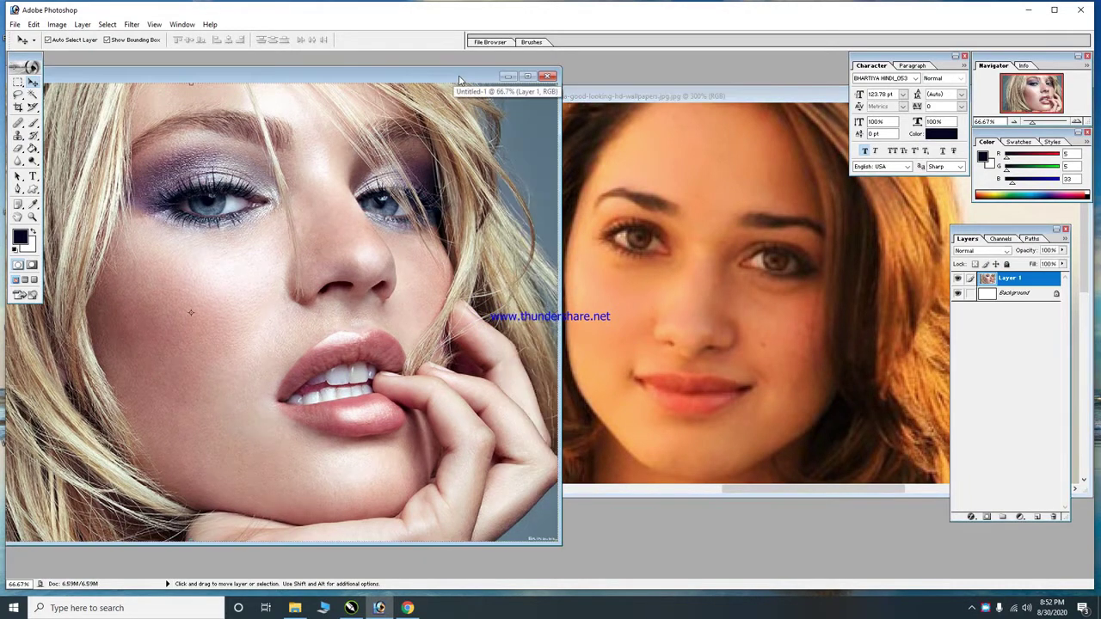
left_click_drag(645, 100, 651, 95)
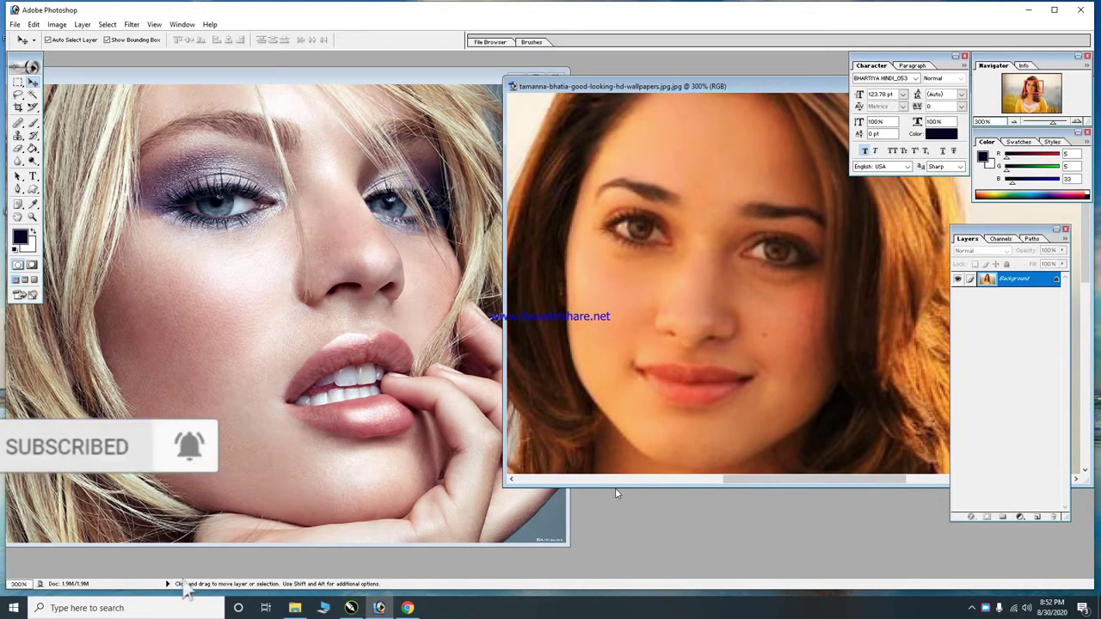
left_click_drag(613, 487, 610, 534)
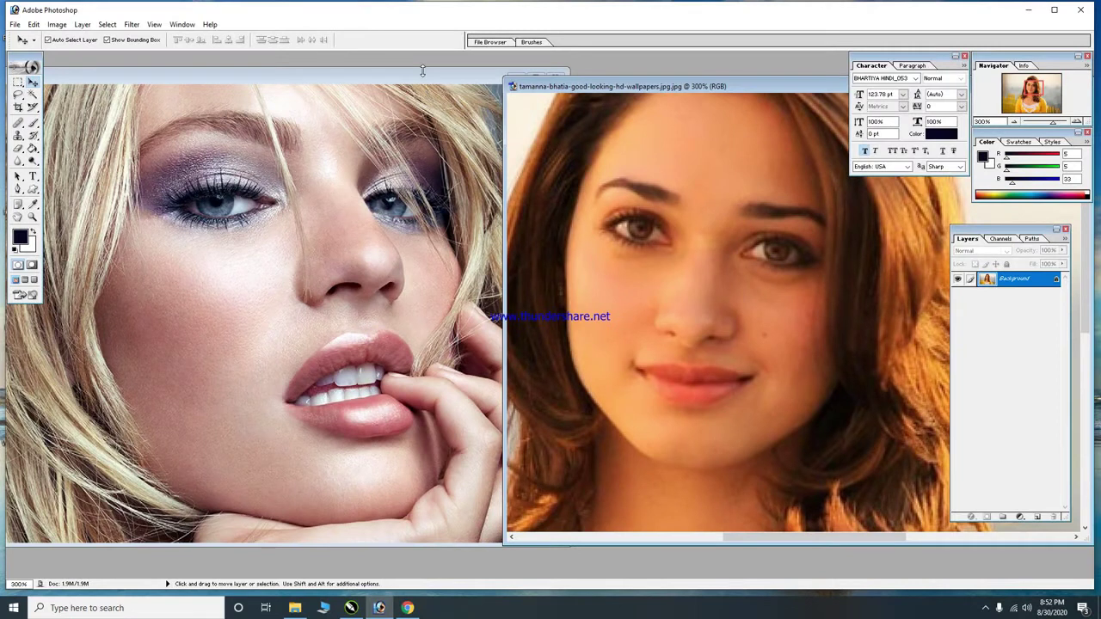
left_click(422, 70)
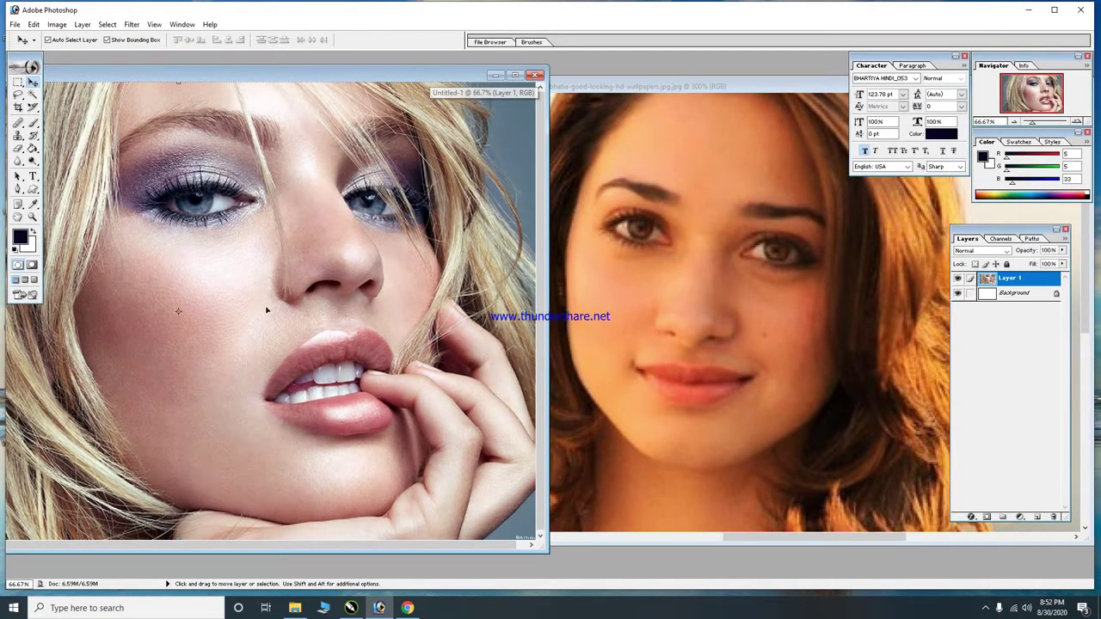
left_click(720, 317)
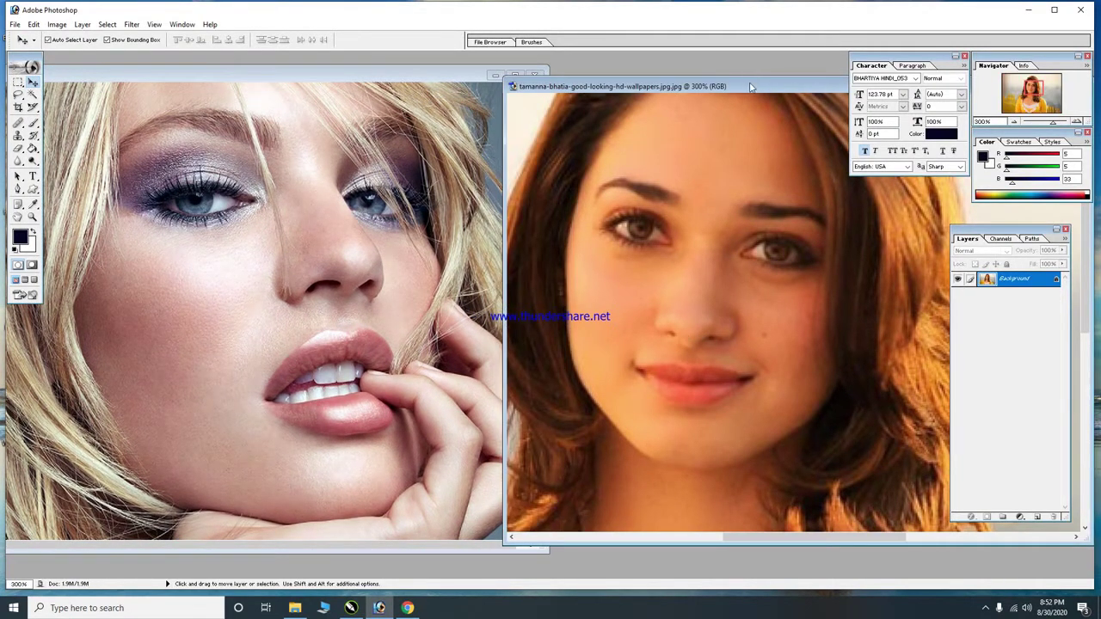
left_click_drag(751, 87, 729, 77)
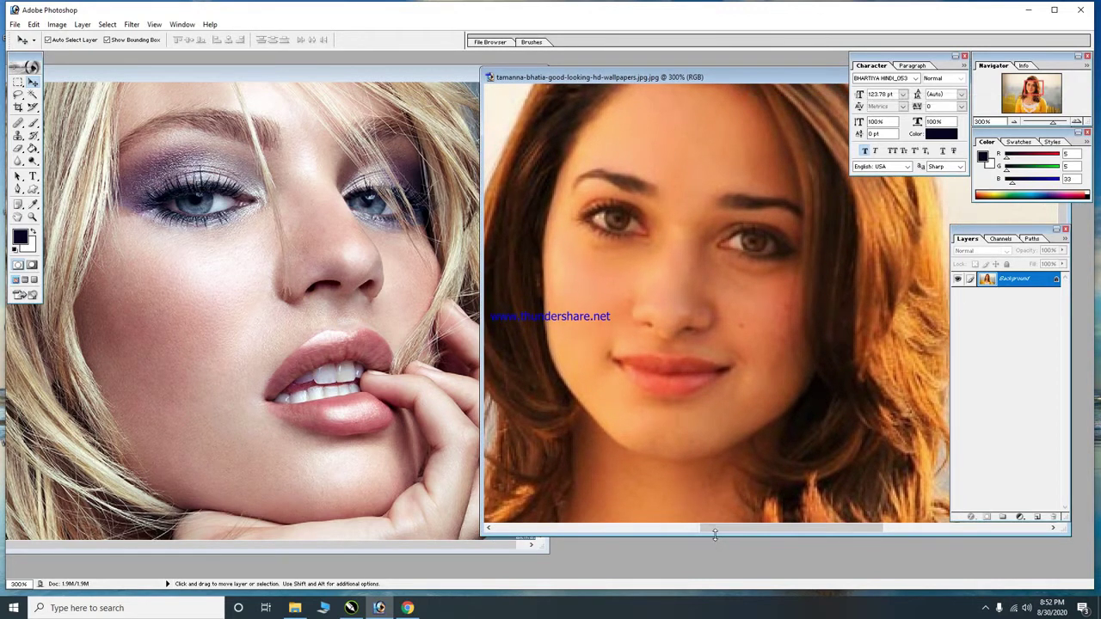
left_click_drag(715, 534, 715, 553)
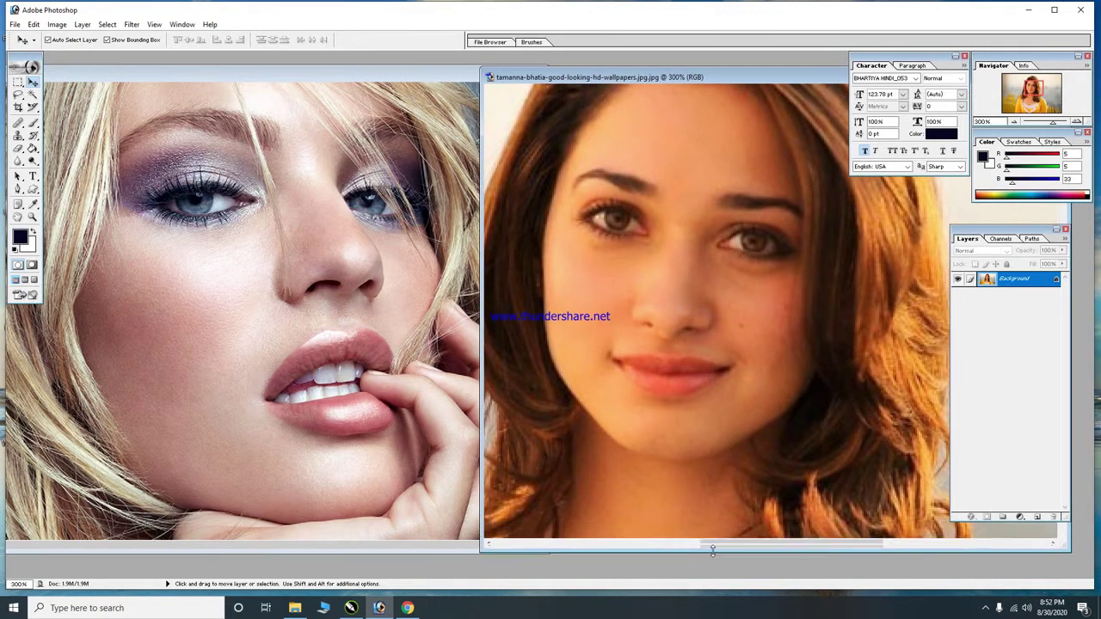
left_click(136, 26)
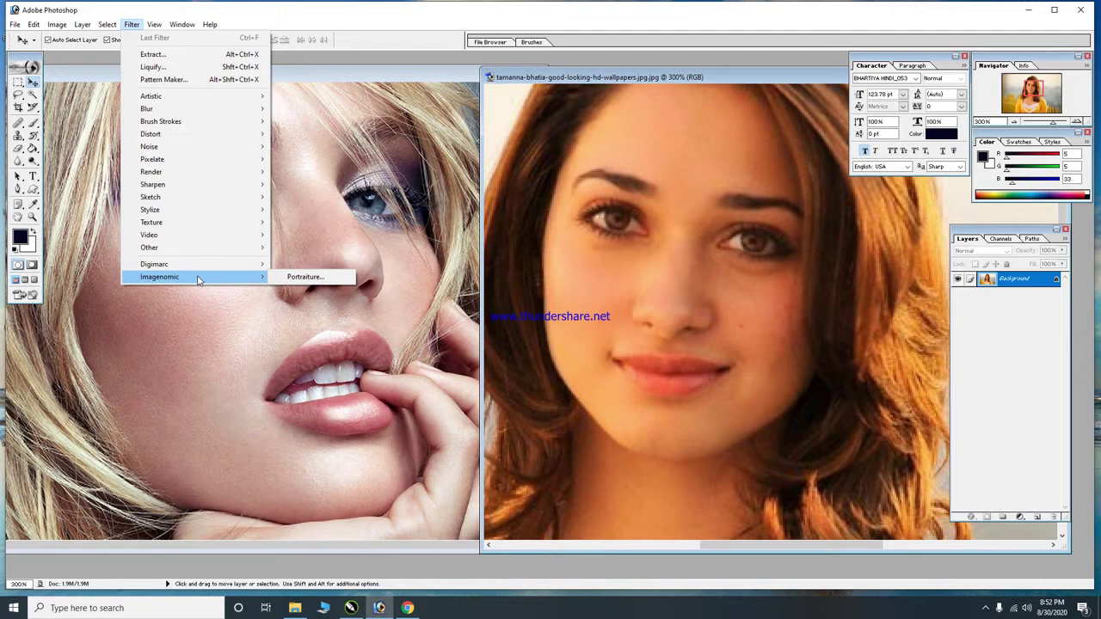
mouse_move(160, 277)
left_click(293, 277)
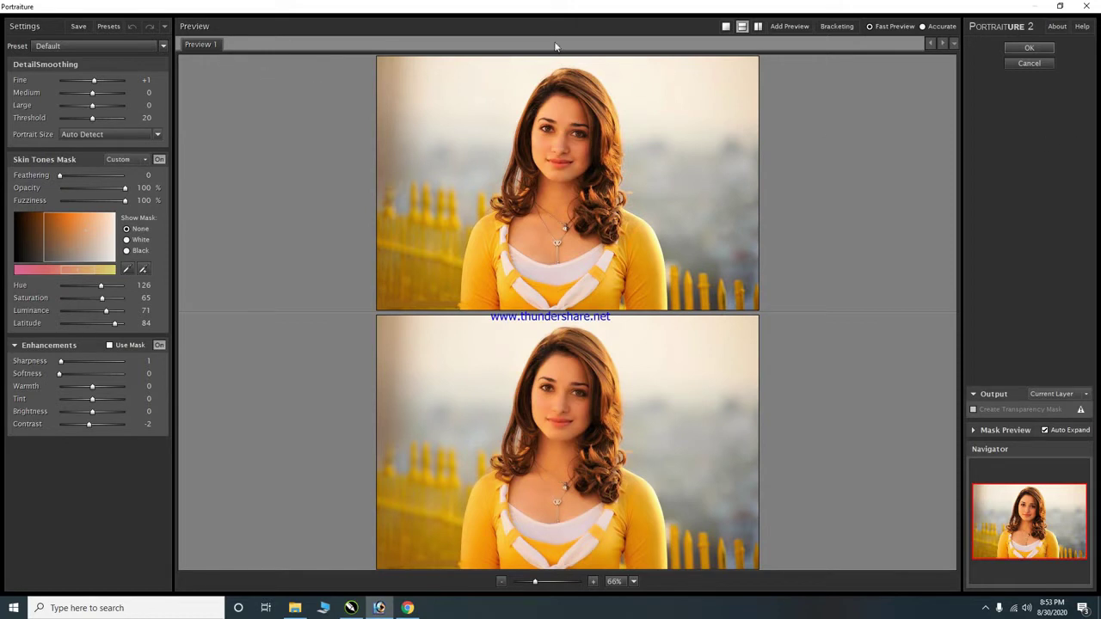
left_click(1032, 63)
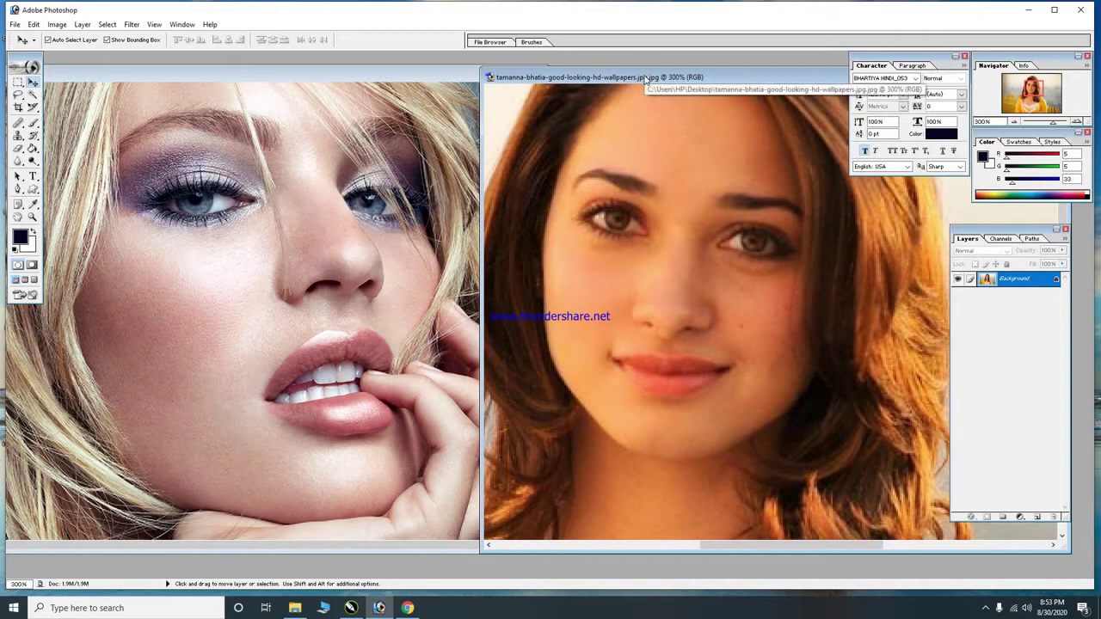
Reposition the Untitled-1 and warm portrait windows side by side, then minimize Photoshop.
left_click_drag(643, 70, 646, 68)
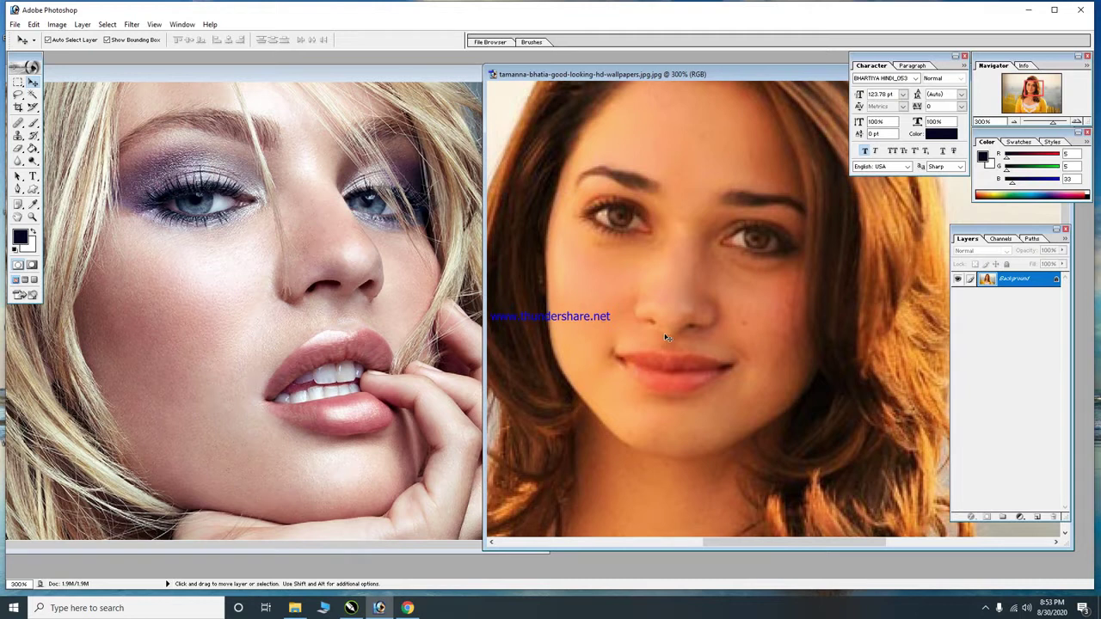
left_click(208, 69)
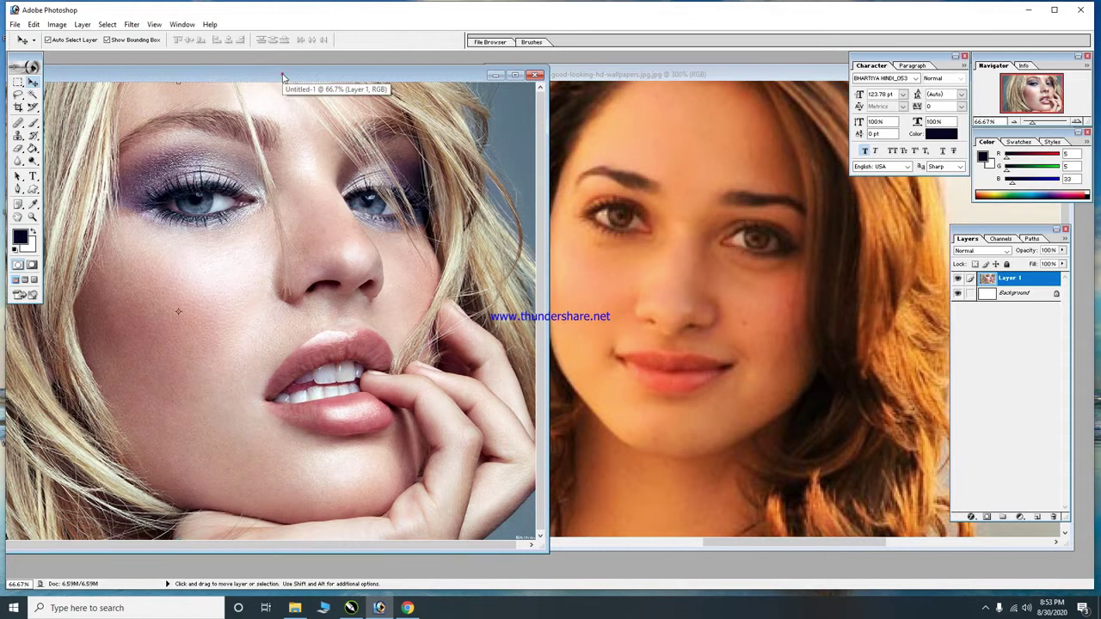
left_click_drag(283, 76, 269, 69)
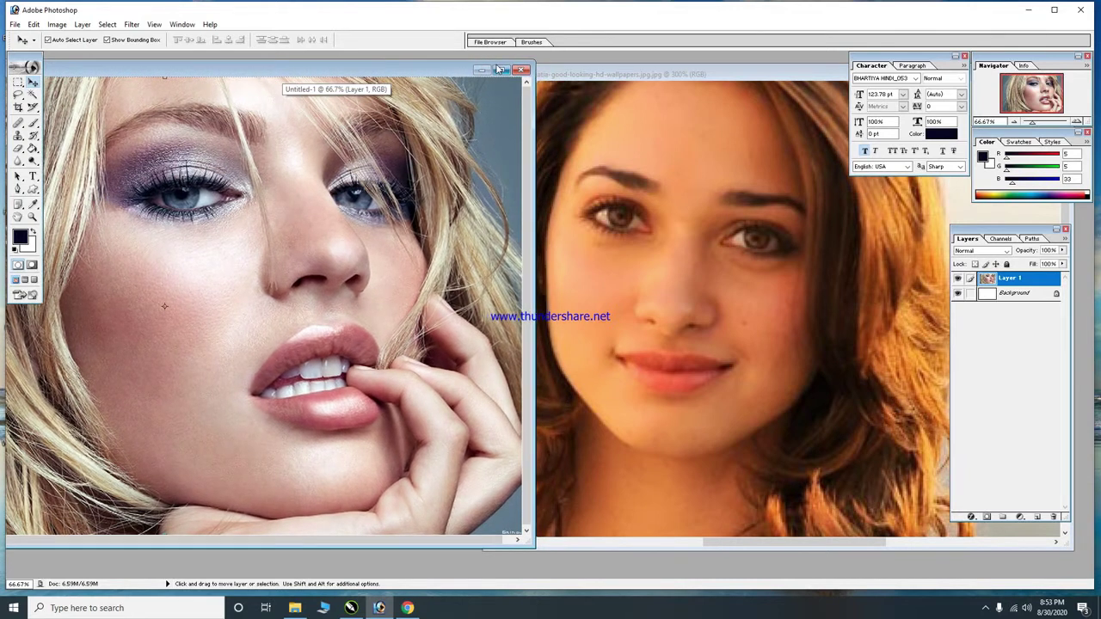
left_click(588, 77)
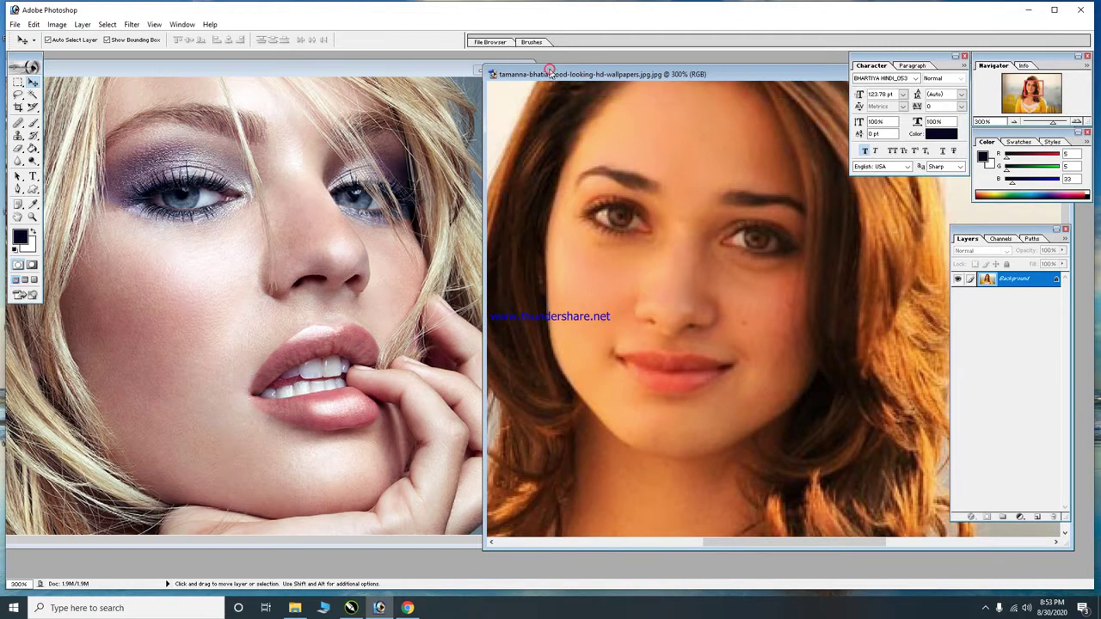
left_click_drag(551, 73, 537, 69)
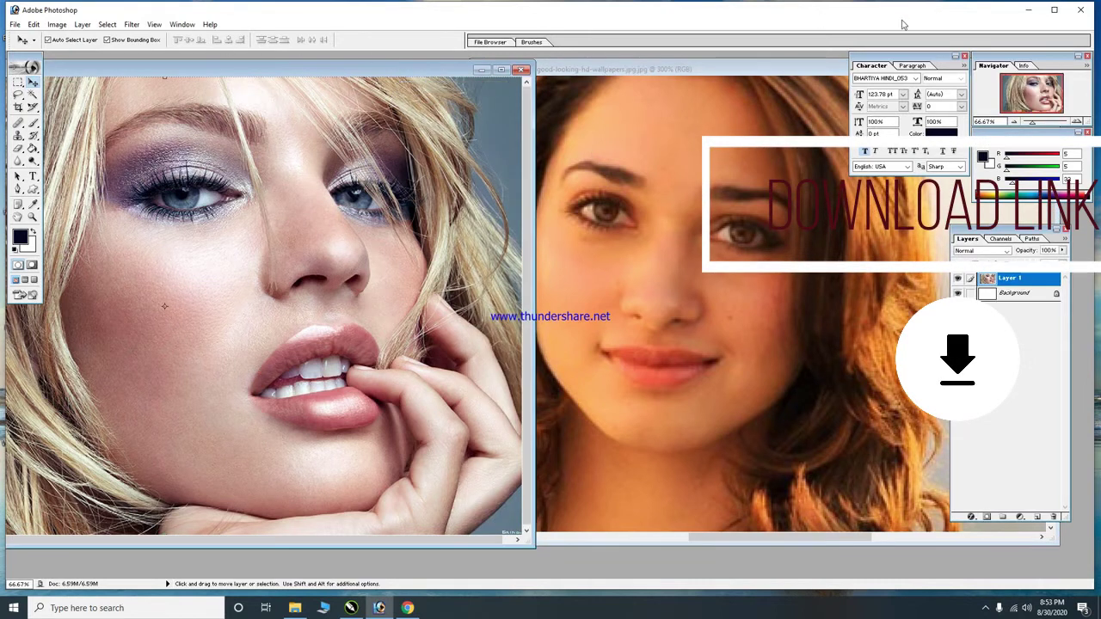
left_click(1030, 11)
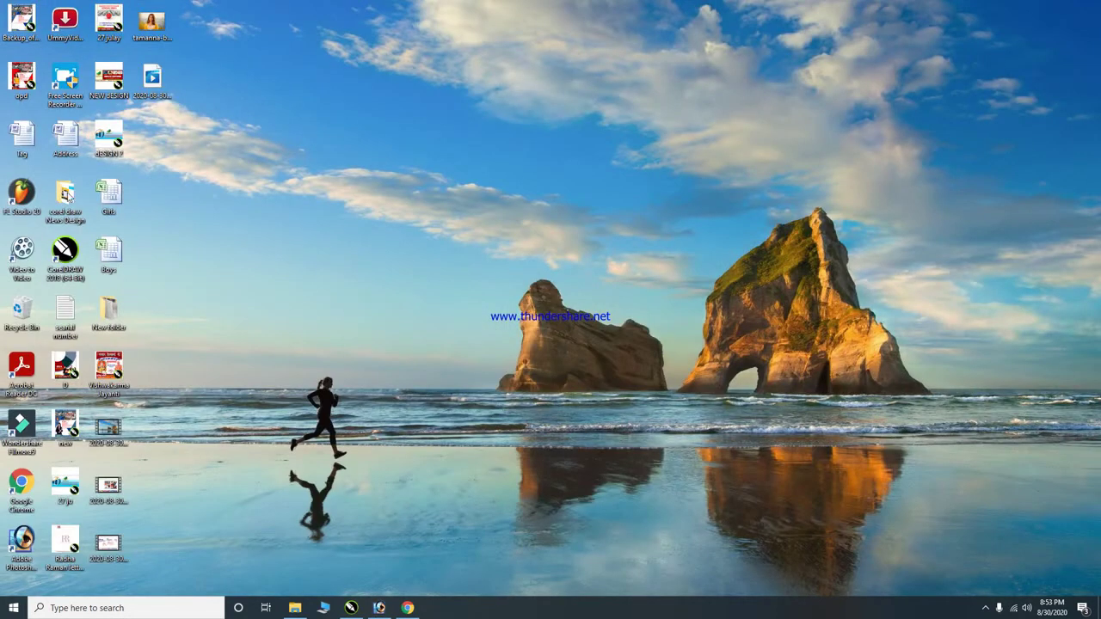
In File Explorer, go up two levels into Imagenomic Portraiture 2.3.3 and open the Read me file.
left_click(296, 608)
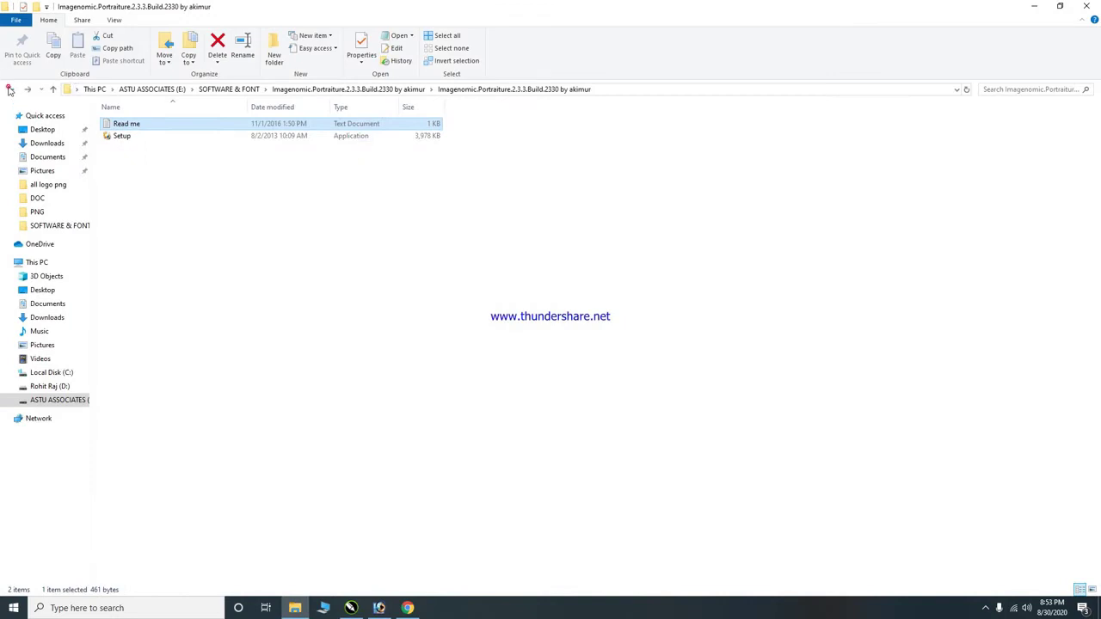
left_click(11, 89)
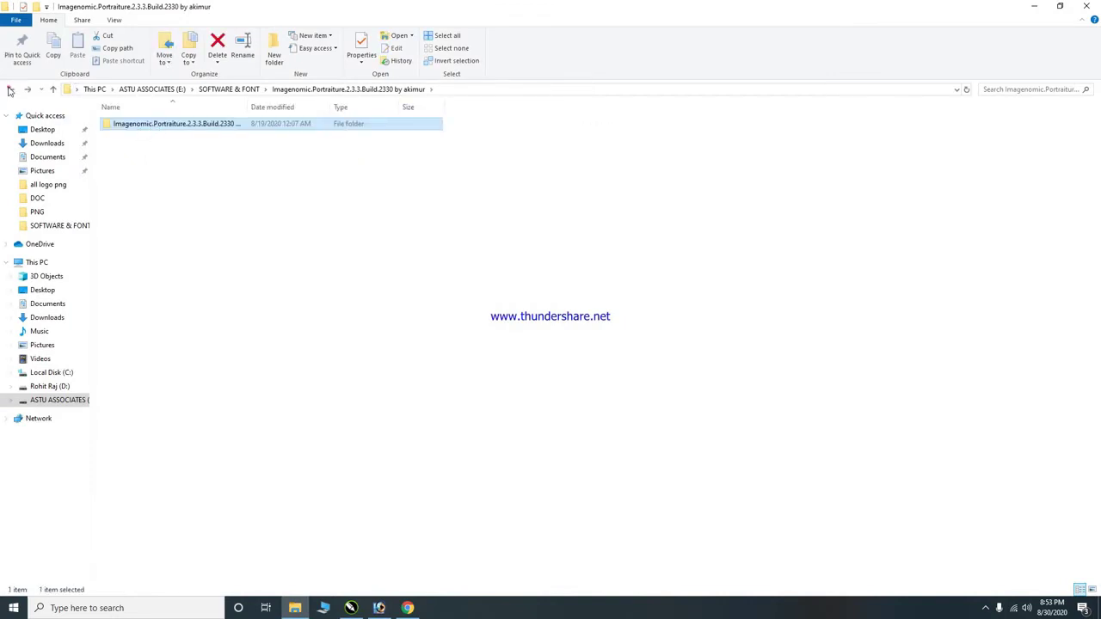
left_click(11, 89)
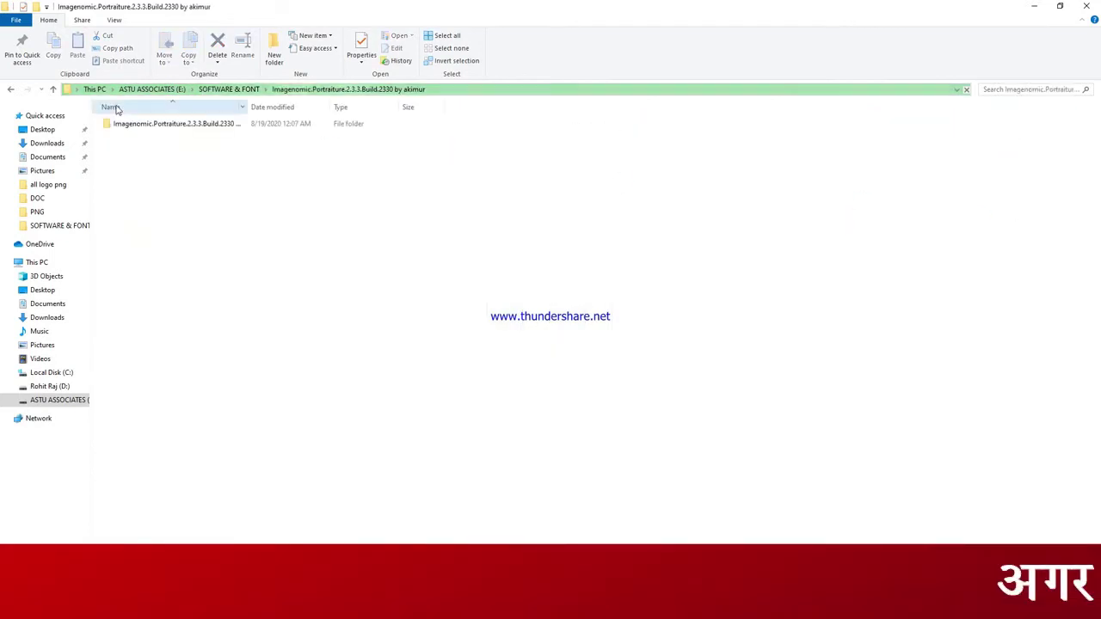
double_click(142, 124)
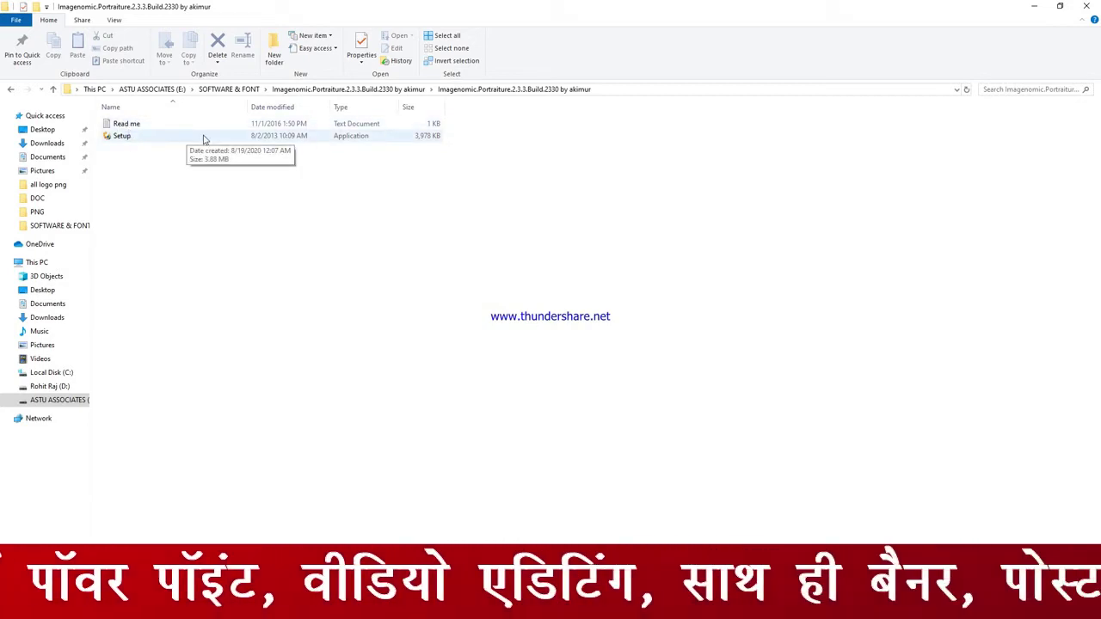
double_click(155, 127)
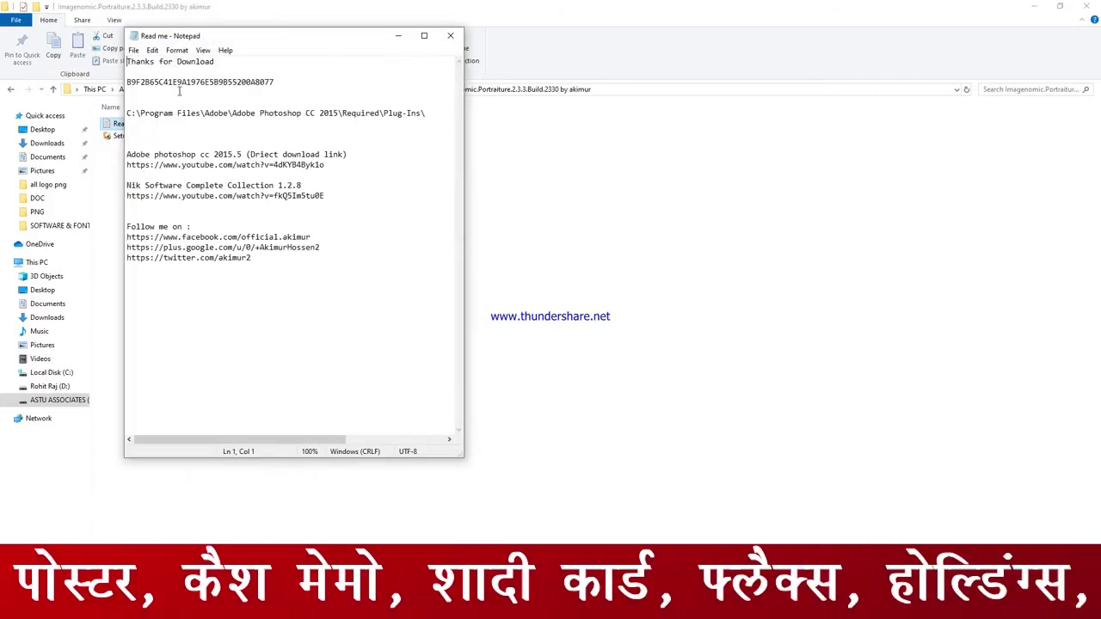
left_click_drag(127, 82, 274, 82)
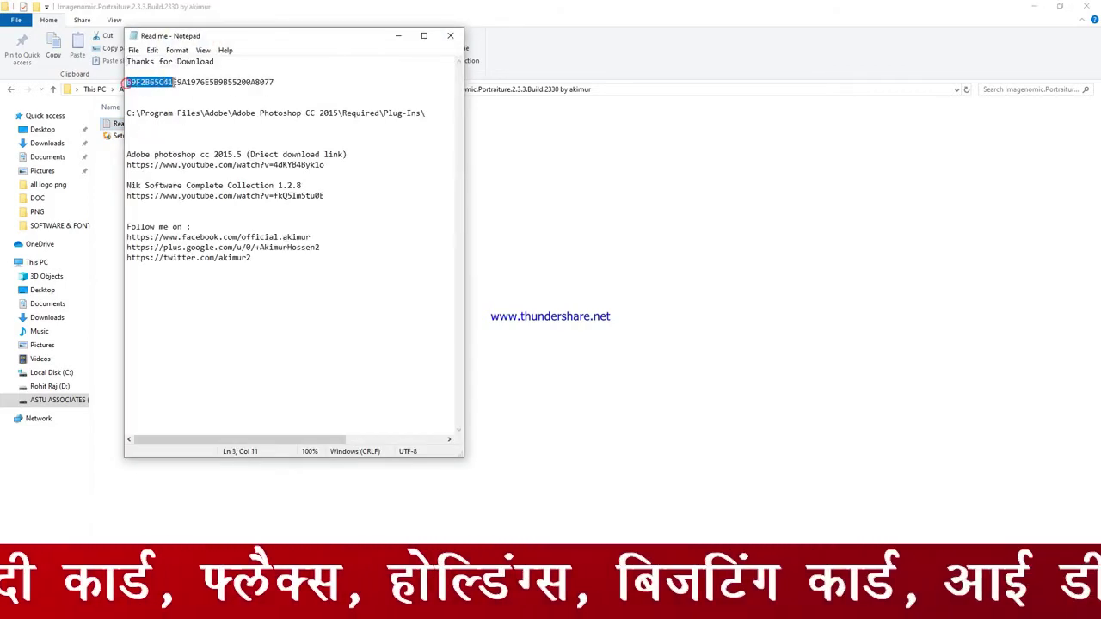
left_click(276, 82)
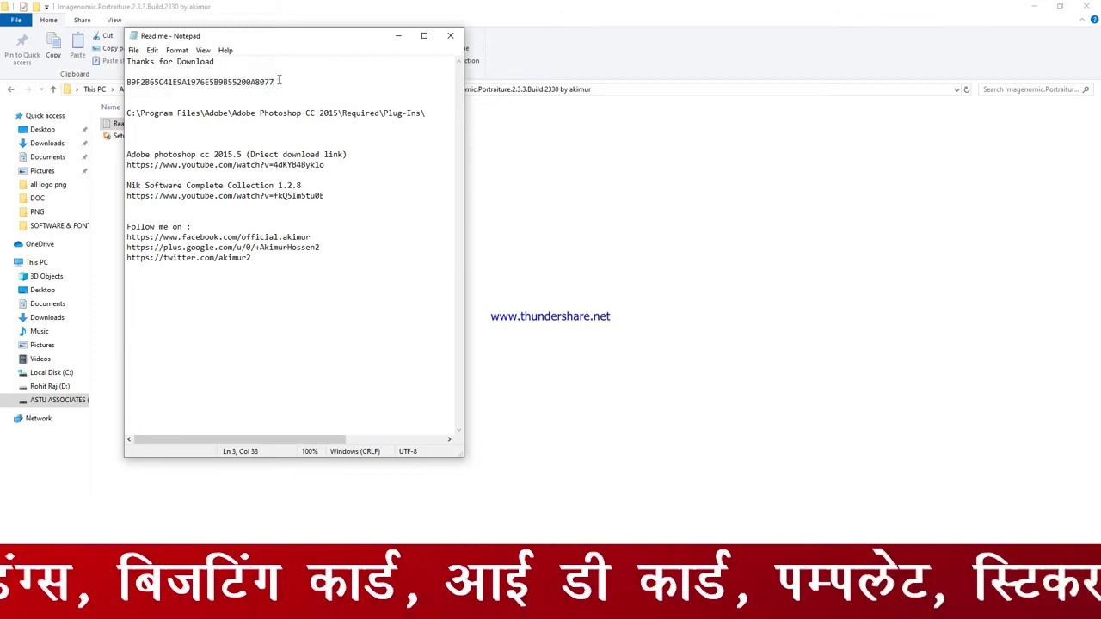
left_click(454, 36)
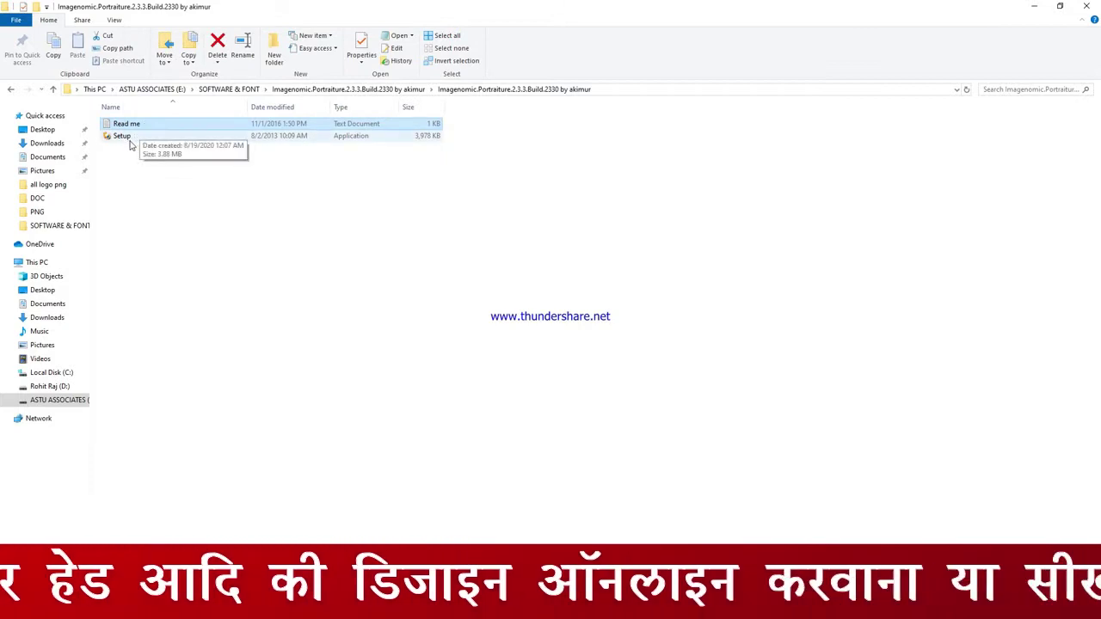
Look over the Setup and Read me files in the installer folder, then return to Photoshop.
left_click(124, 138)
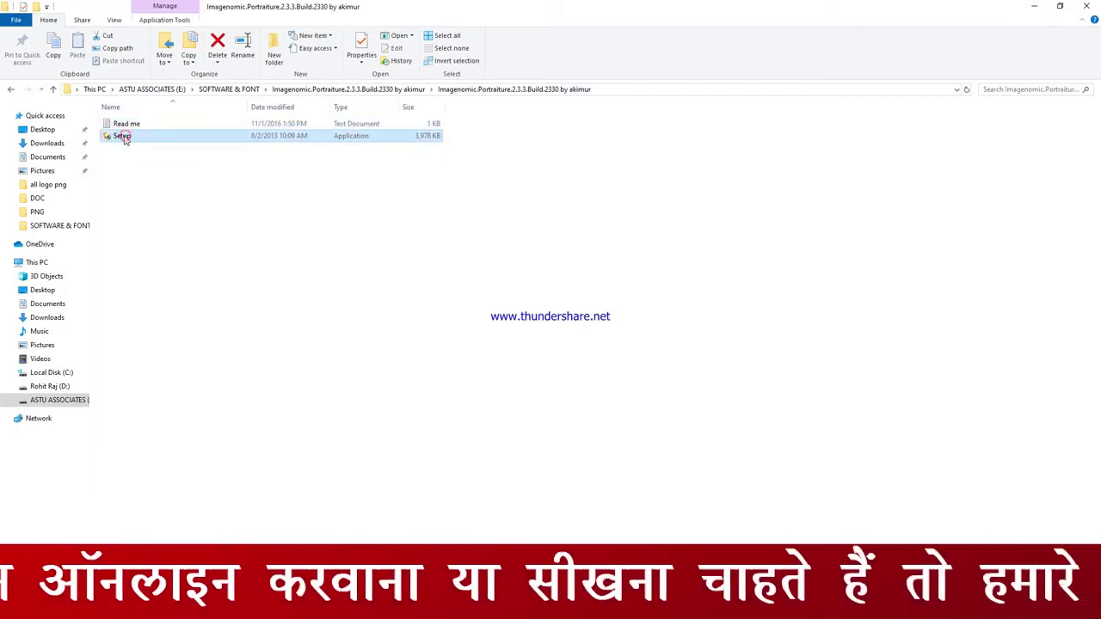
right_click(125, 138)
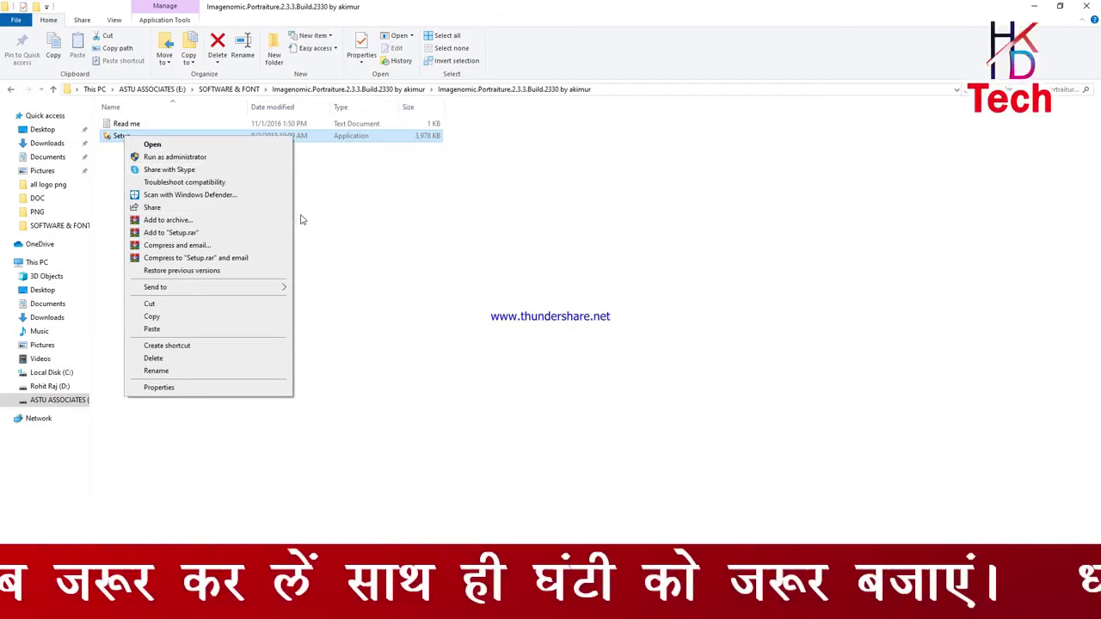
left_click(351, 233)
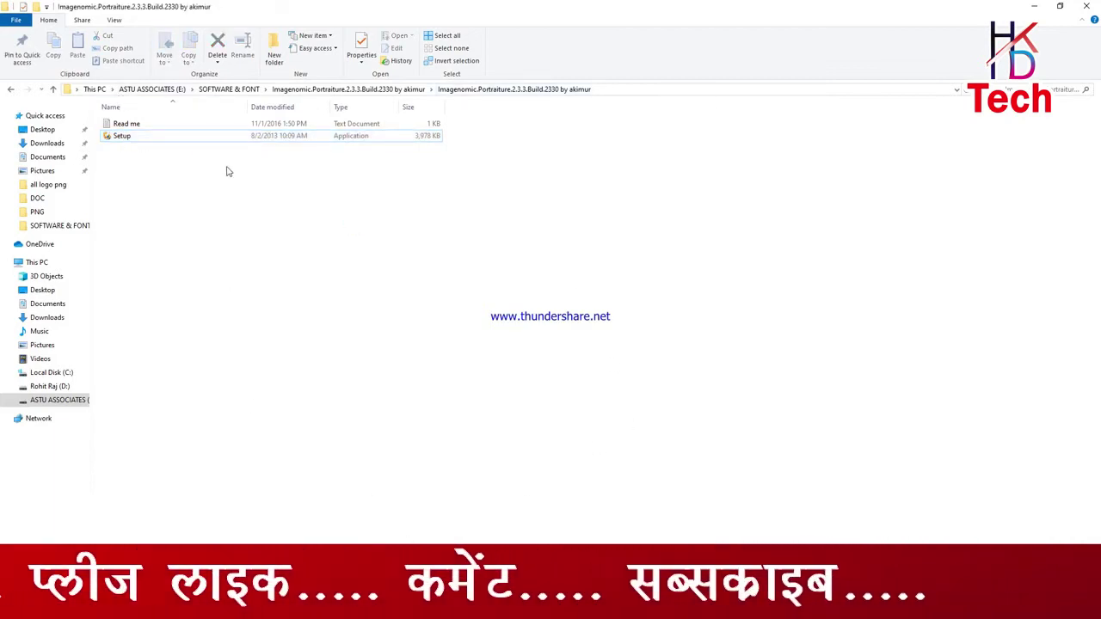
left_click(171, 140)
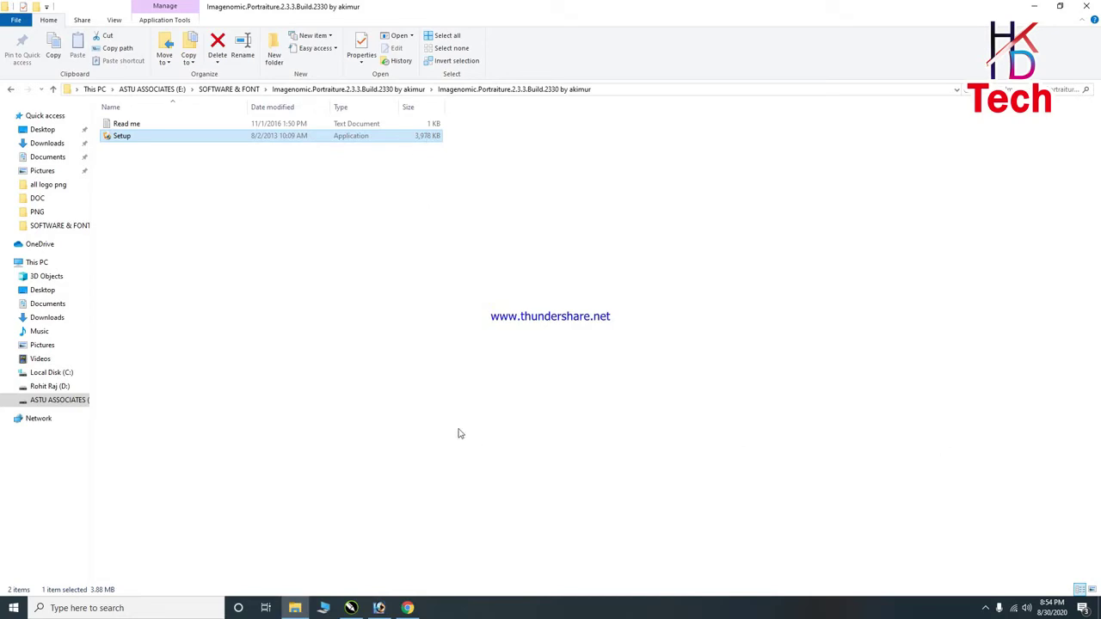
left_click(176, 124)
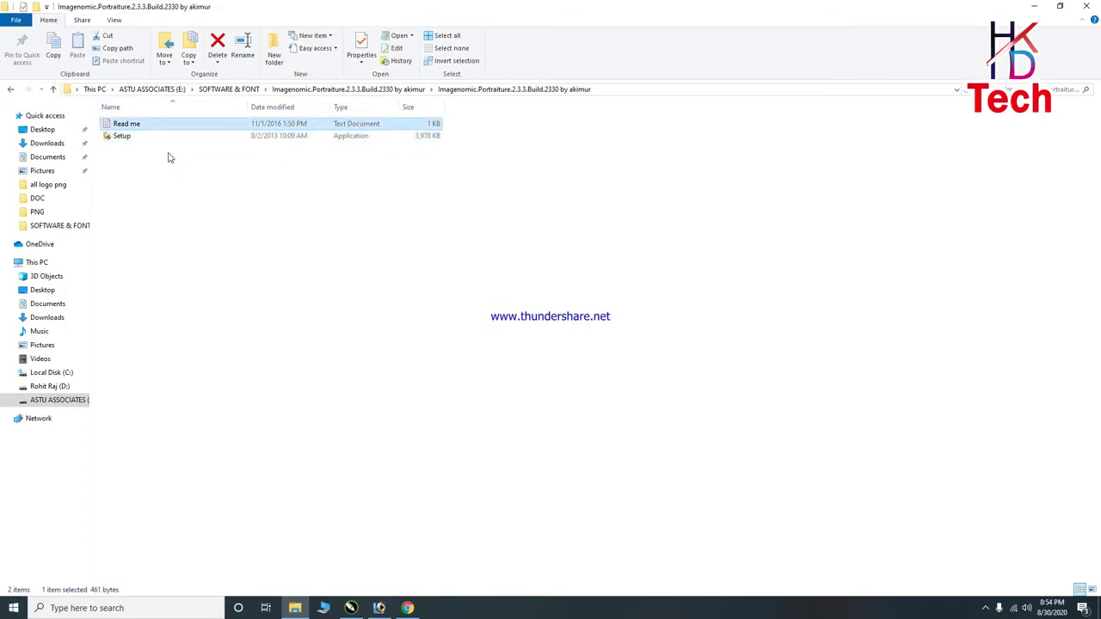
left_click(179, 138)
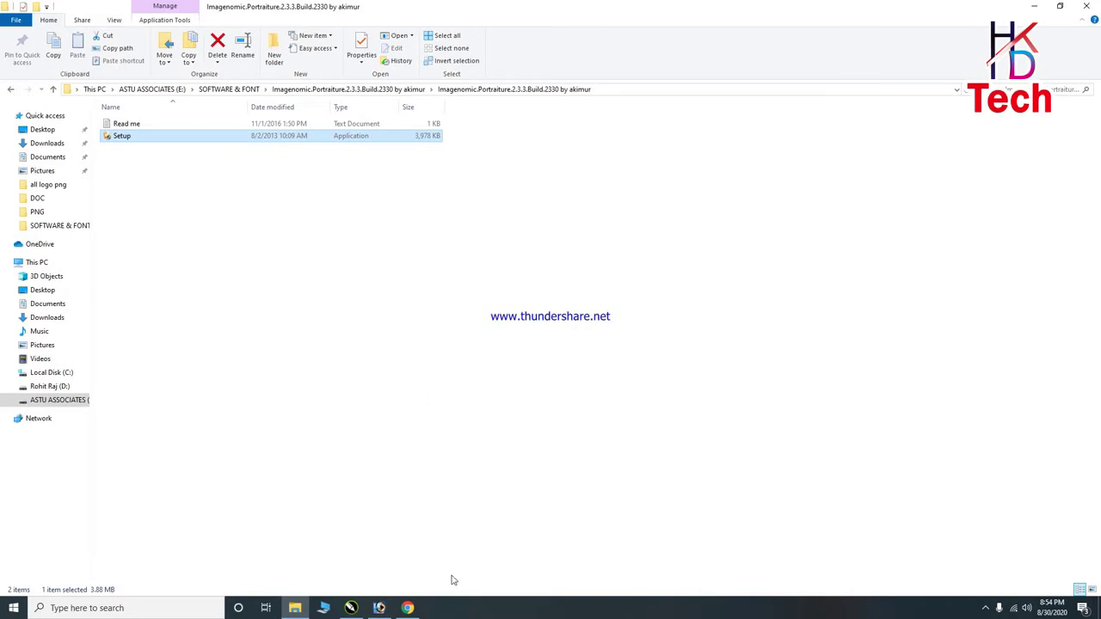
left_click(379, 608)
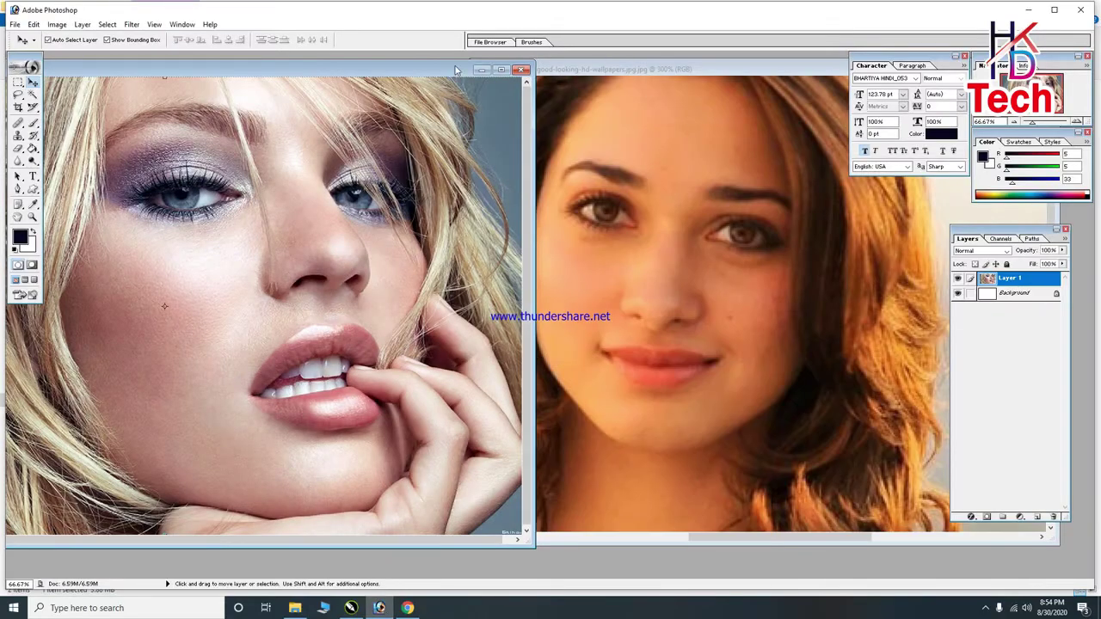
Bring the warm portrait window to the front and open Color Balance with Ctrl+B.
left_click(553, 69)
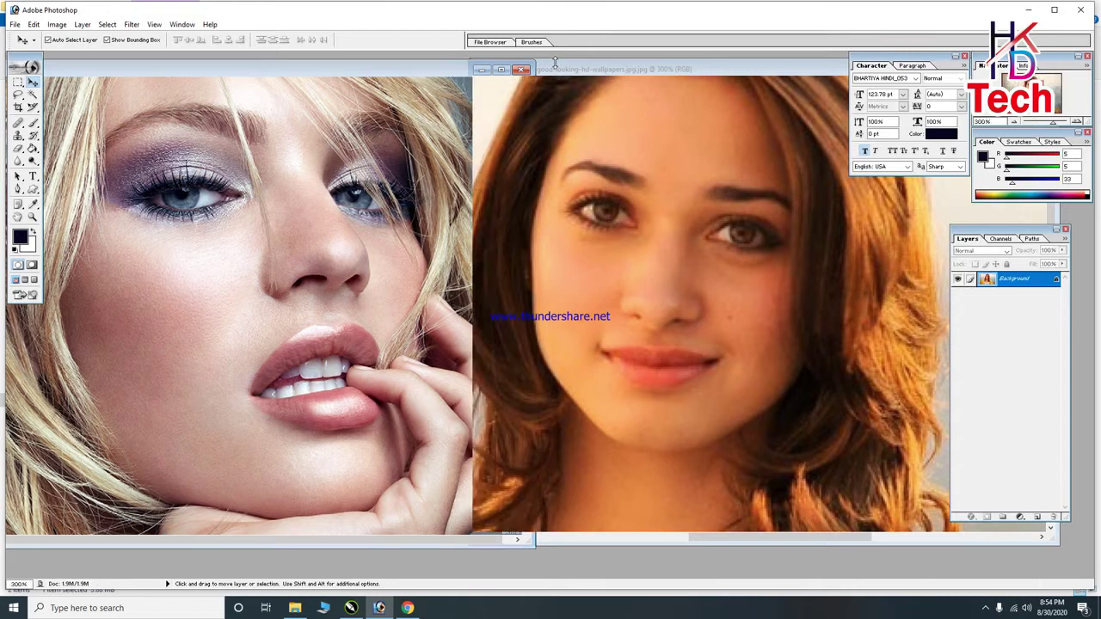
left_click_drag(575, 71, 567, 74)
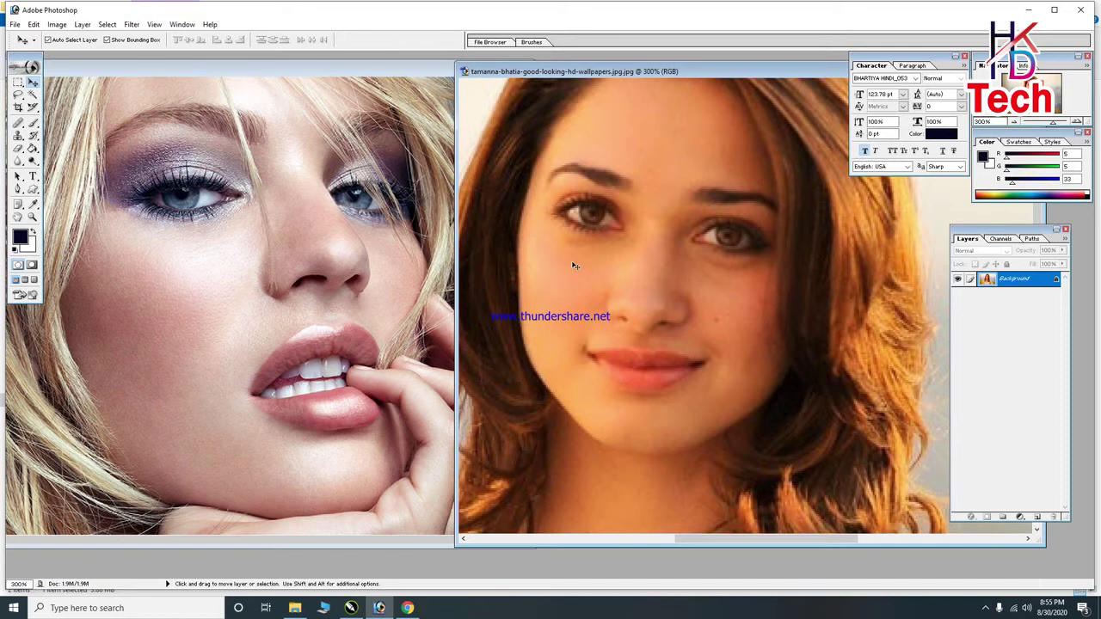
key("i")
key("ctrl+b")
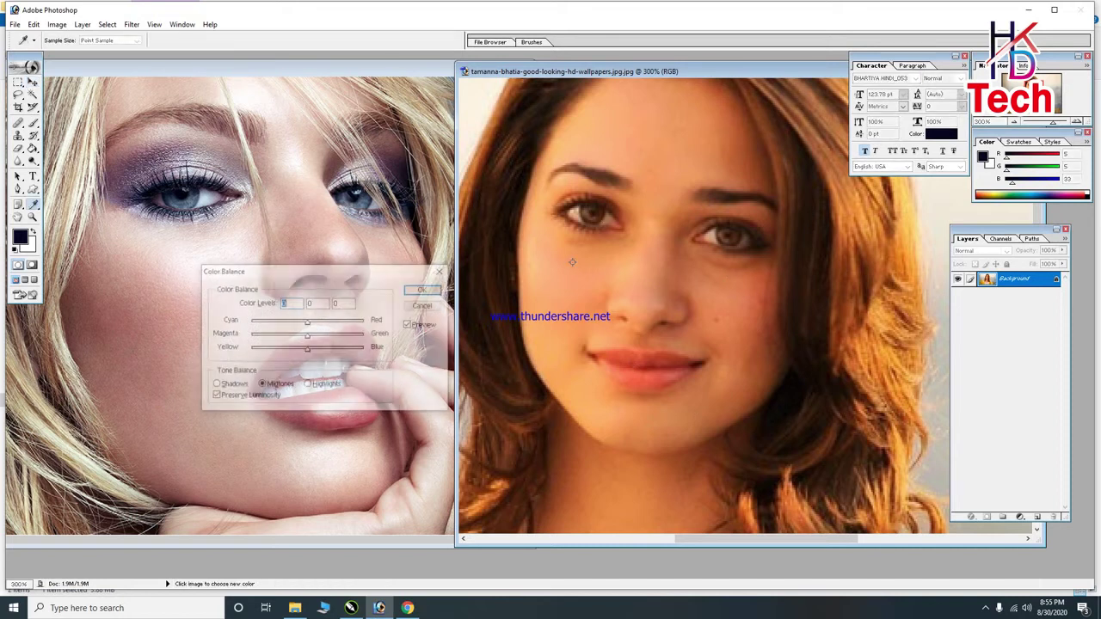
Apply a Color Balance midtone shift of about -85, +5, +43 to the portrait.
left_click_drag(339, 275, 327, 220)
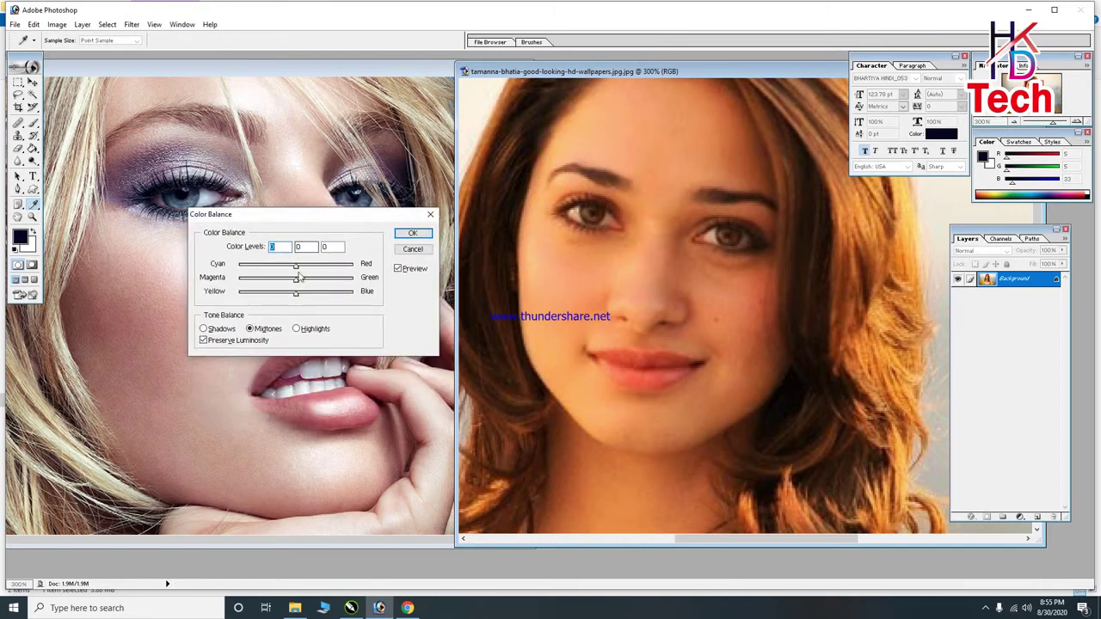
left_click_drag(296, 269, 307, 270)
mouse_move(296, 294)
left_mouse_down()
mouse_move(321, 295)
mouse_move(327, 270)
left_mouse_up()
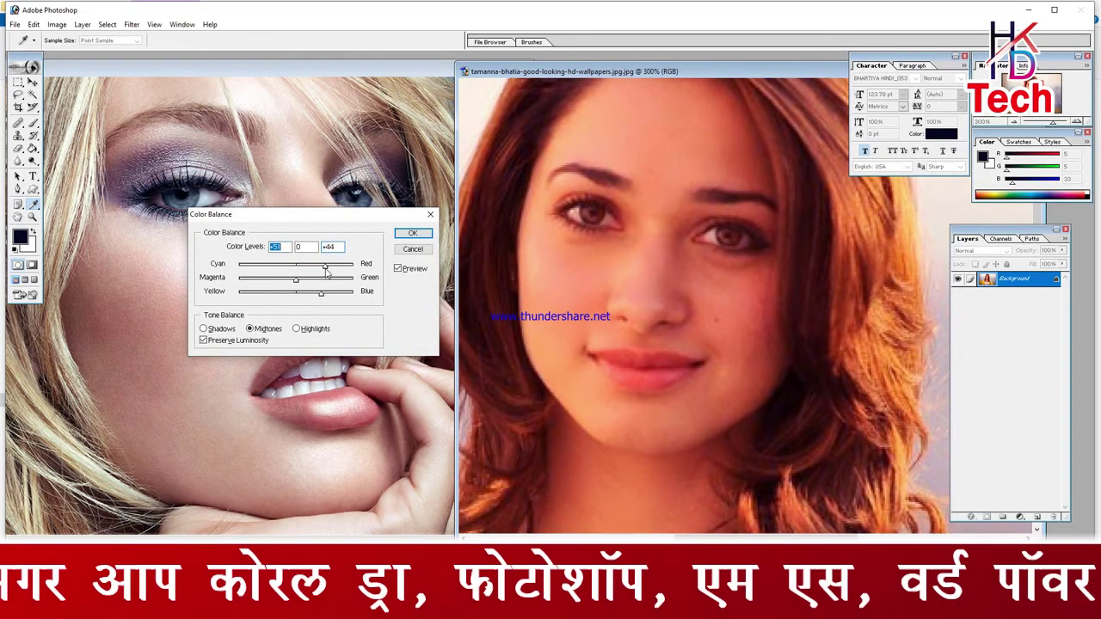
left_click_drag(326, 270, 300, 293)
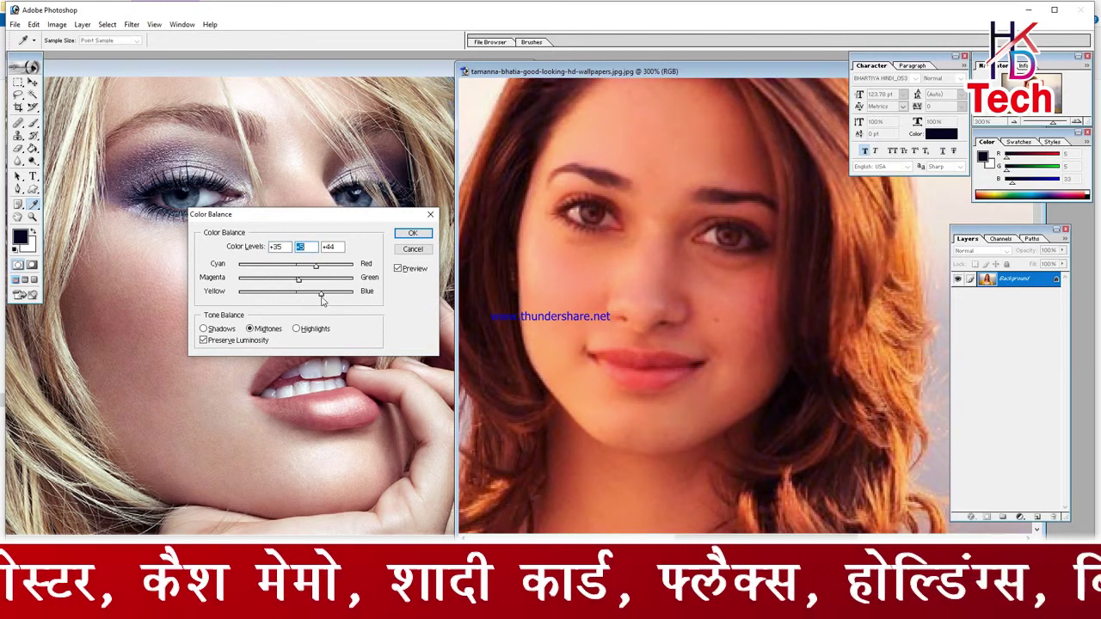
mouse_move(321, 294)
left_mouse_down()
mouse_move(331, 293)
mouse_move(248, 270)
left_mouse_up()
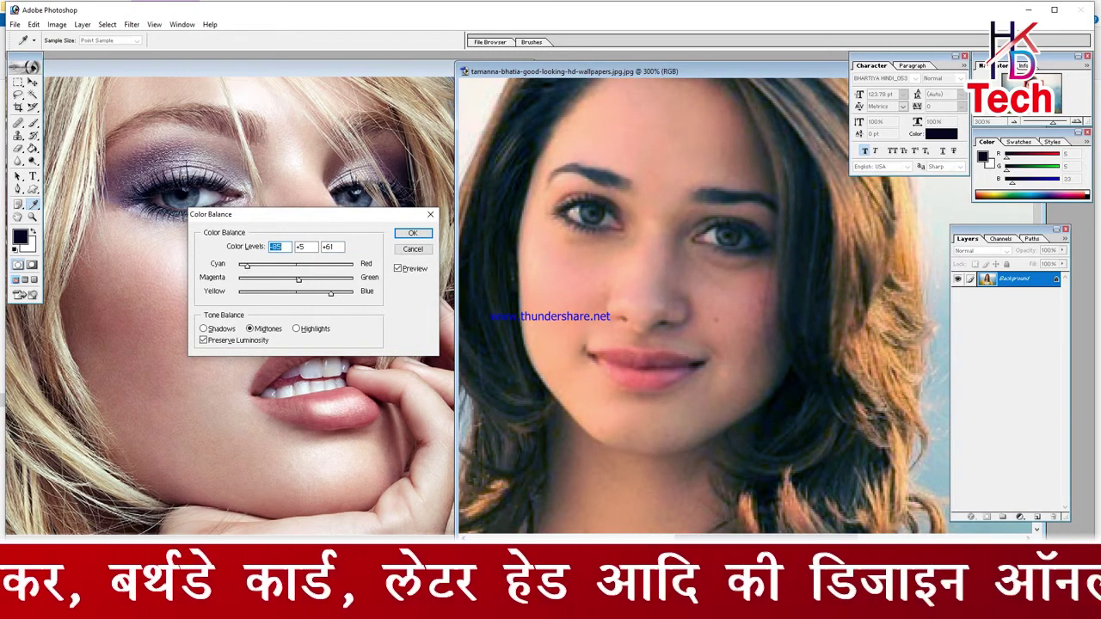
left_click_drag(332, 297, 321, 298)
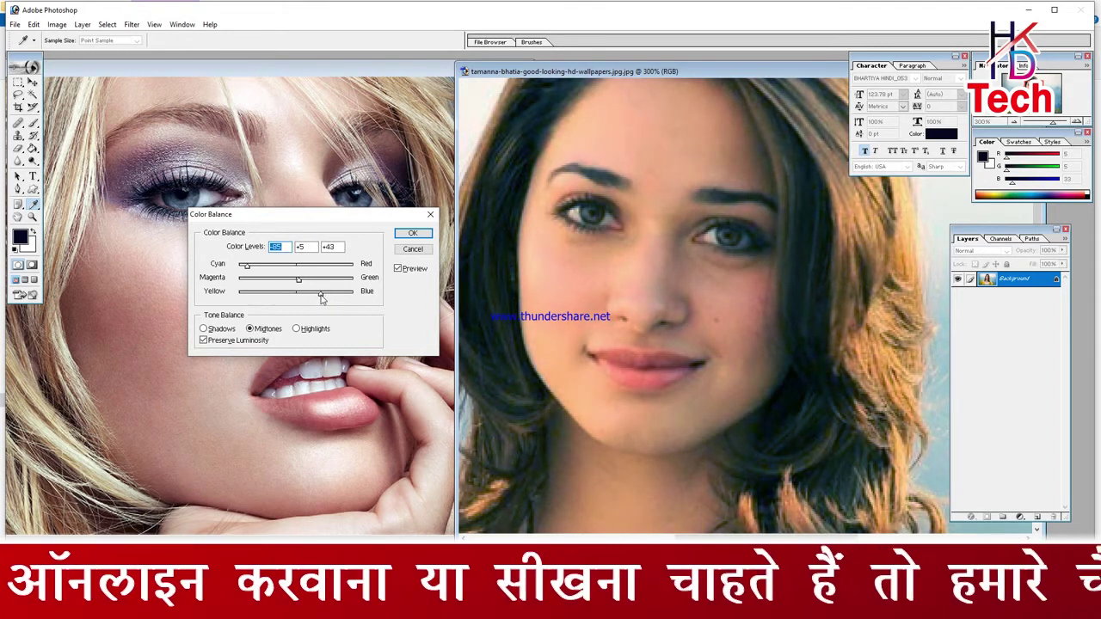
left_click(411, 235)
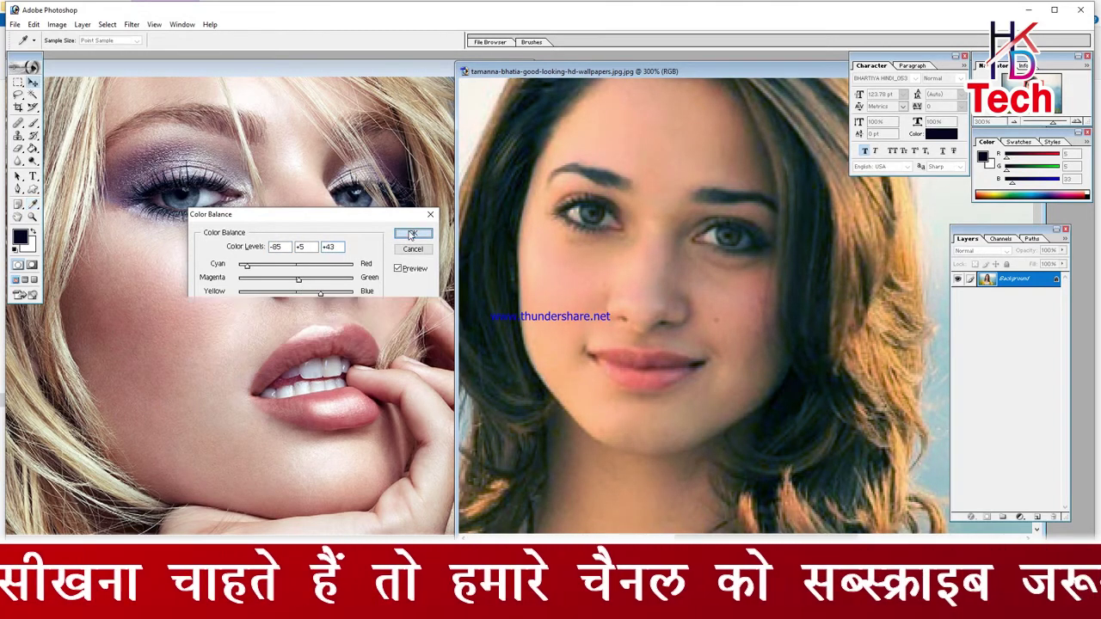
Apply a second Color Balance pass of about -22, -27, 0 toward cyan and magenta.
key("ctrl+b")
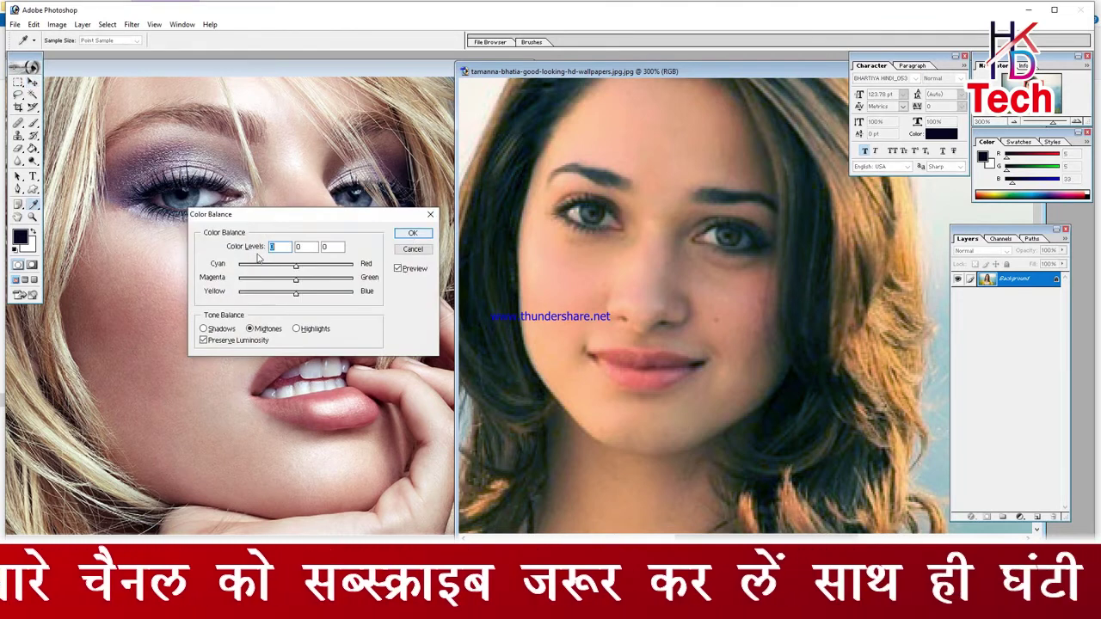
left_click_drag(297, 269, 284, 270)
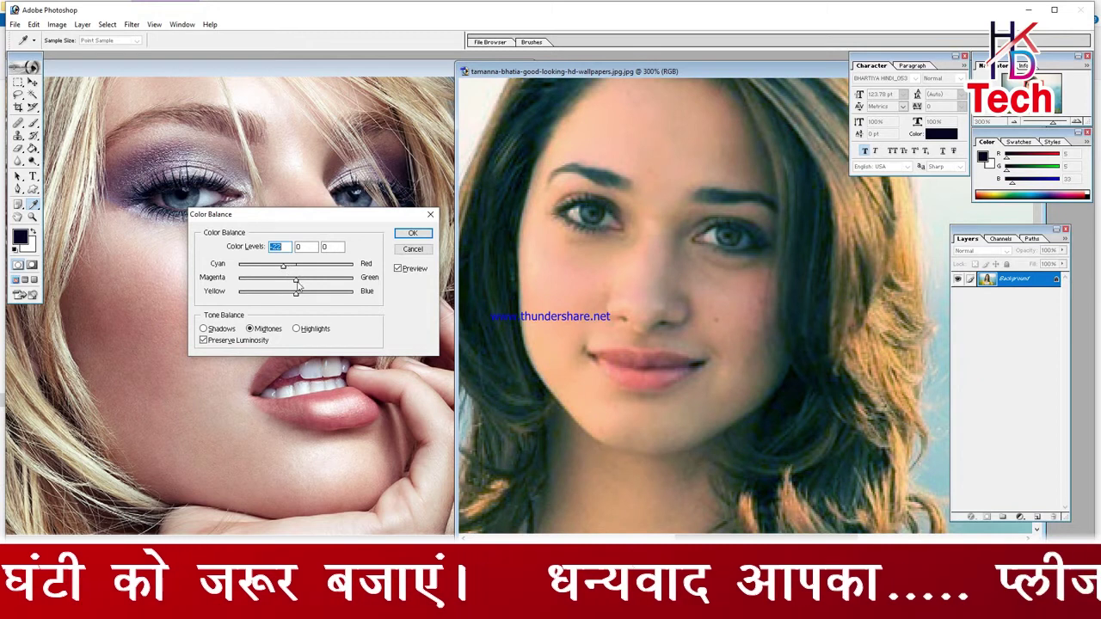
left_click_drag(302, 284, 281, 282)
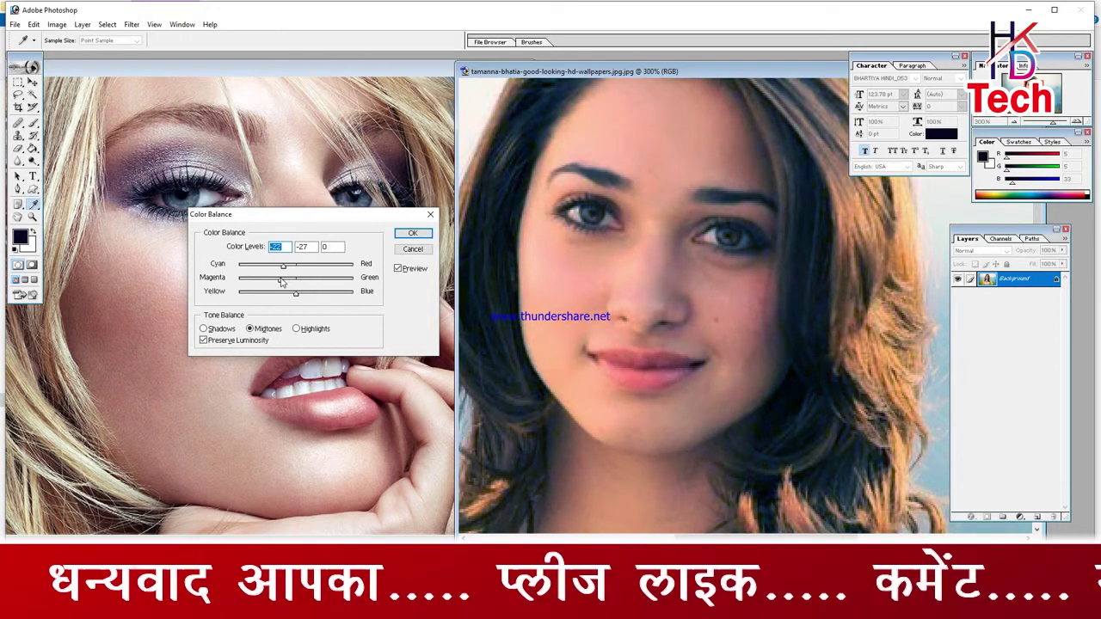
key("Return")
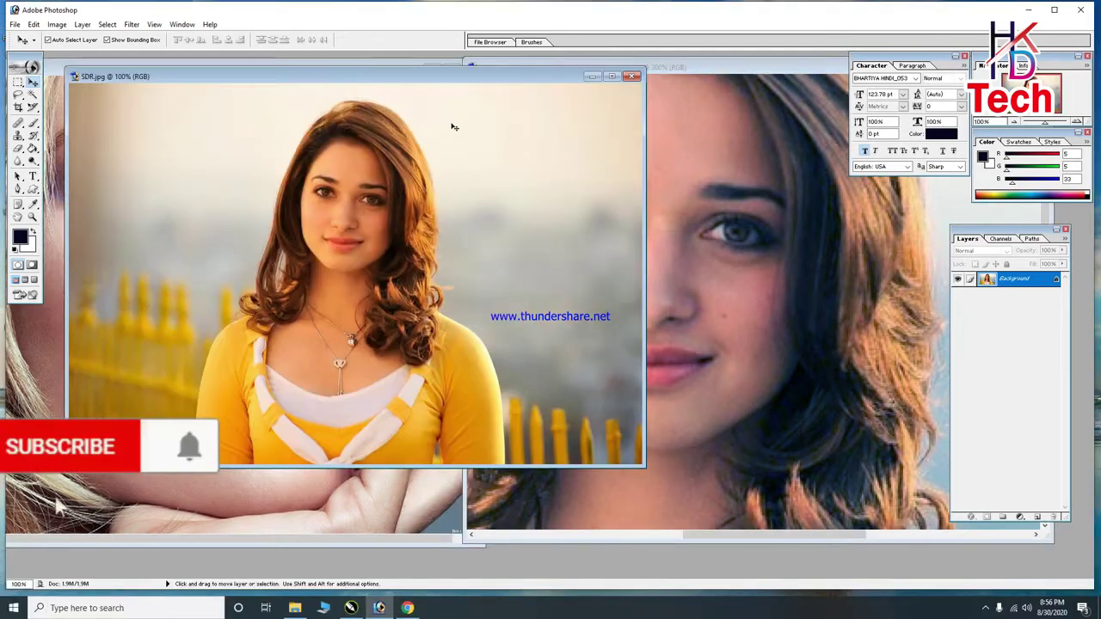
Move the SDR.jpg window to the upper left, zoom it to 300% and pan to the face.
left_click_drag(449, 80, 445, 99)
left_click(515, 69)
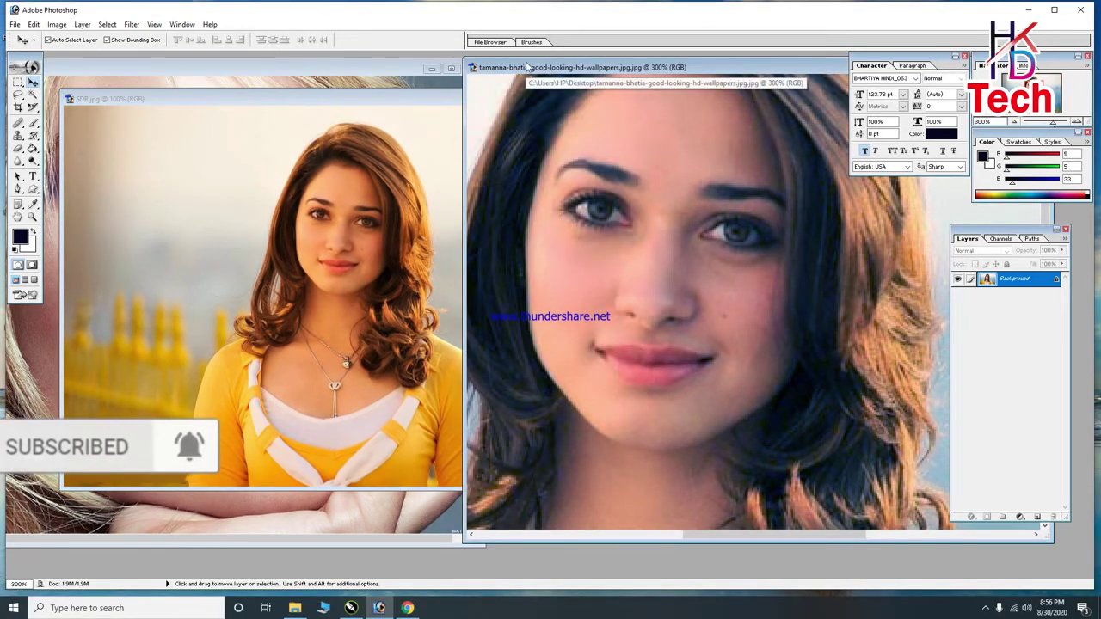
left_click(379, 99)
left_click_drag(378, 99, 332, 65)
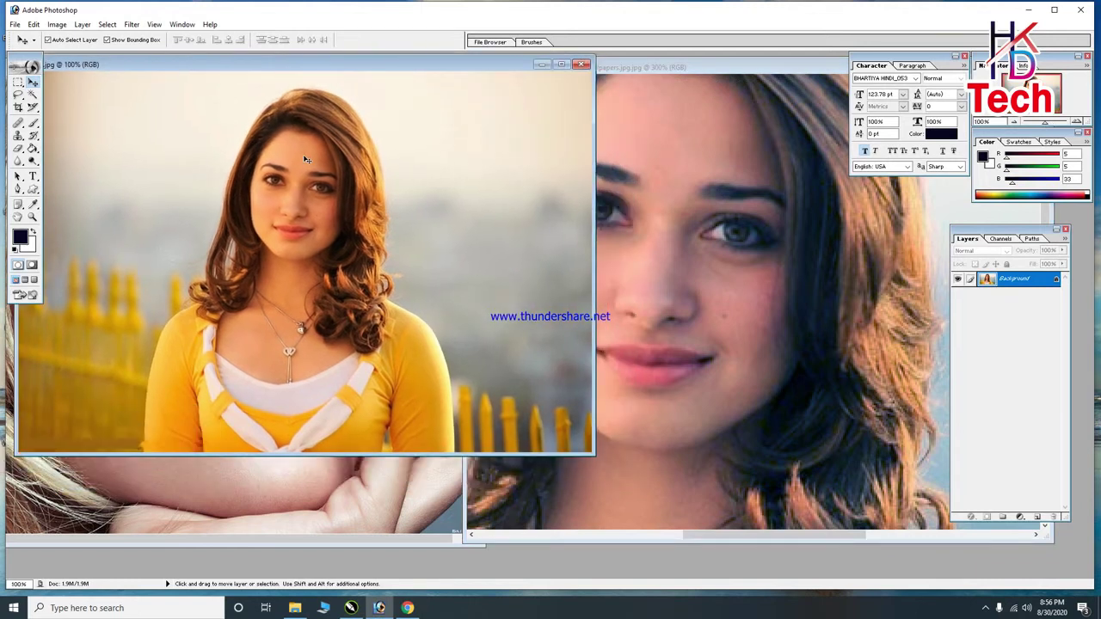
key("ctrl+plus")
key("ctrl+plus")
mouse_move(306, 160)
left_mouse_down()
mouse_move(278, 255)
mouse_move(301, 278)
left_mouse_up()
Arrange the cooled portrait and the original SDR.jpg windows side by side for comparison.
left_click(688, 263)
left_click_drag(609, 69, 647, 64)
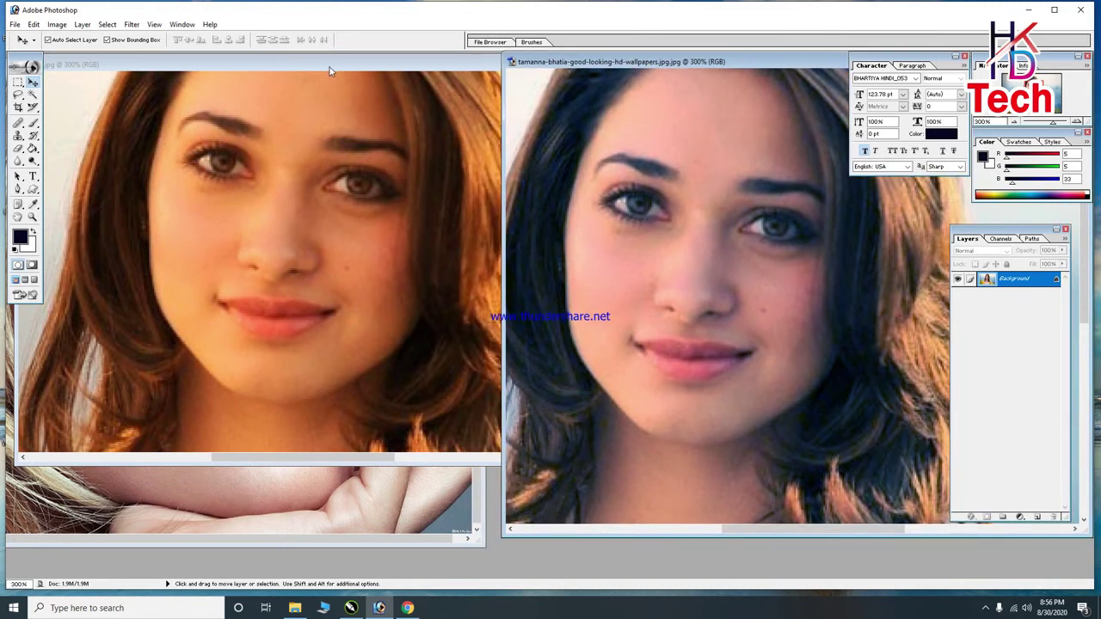
left_click_drag(330, 70, 329, 105)
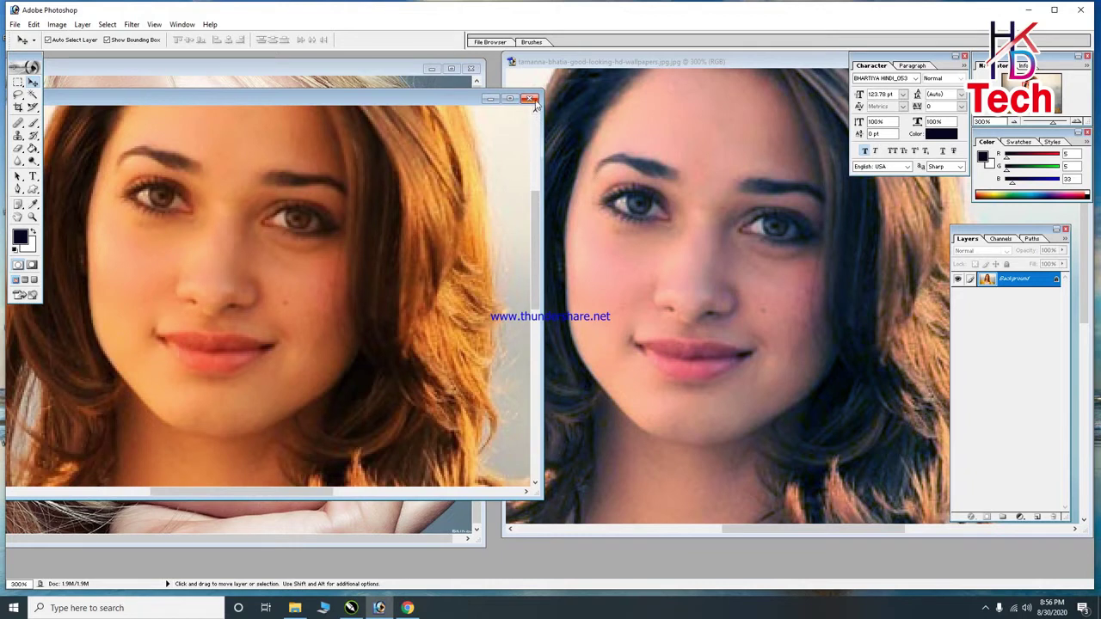
mouse_move(471, 100)
left_mouse_down()
mouse_move(433, 120)
mouse_move(962, 345)
left_mouse_up()
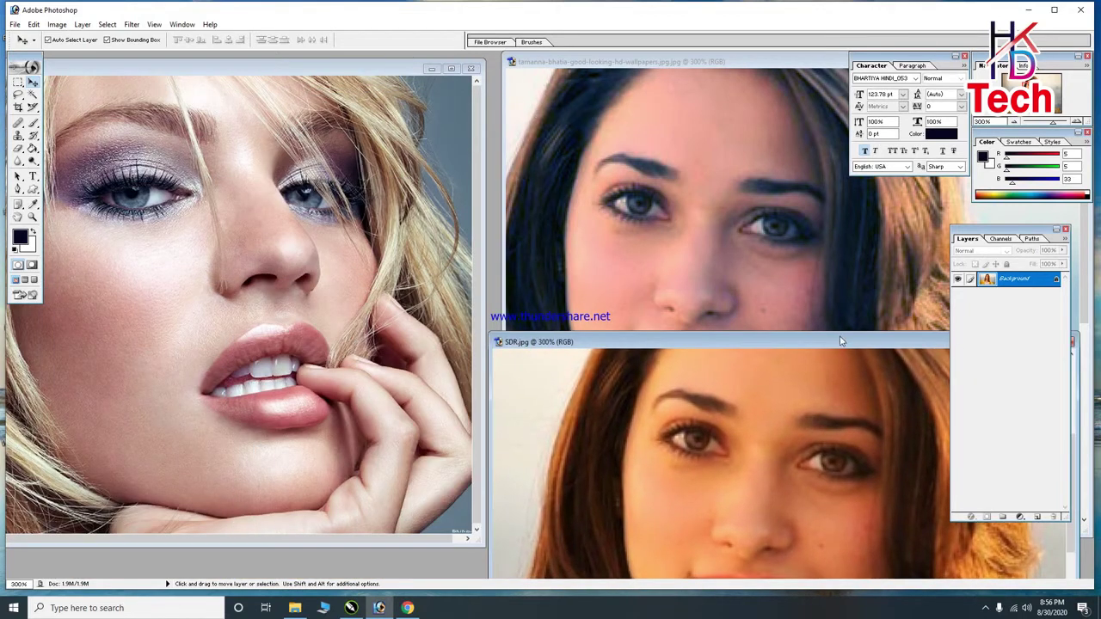
left_click(748, 259)
left_click_drag(752, 65, 700, 75)
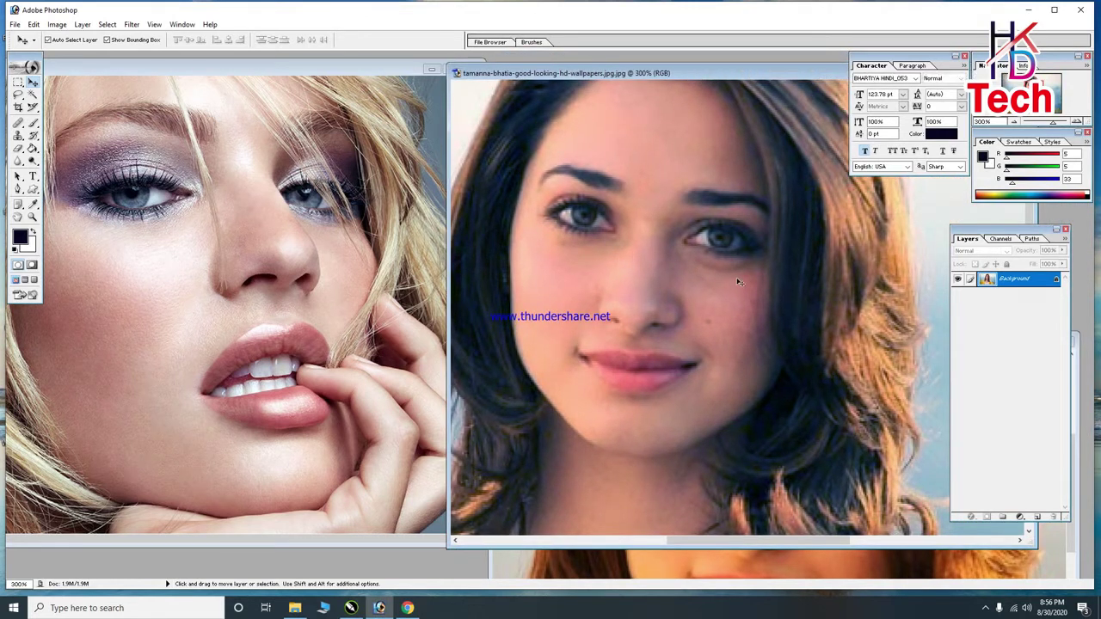
key("ctrl+b")
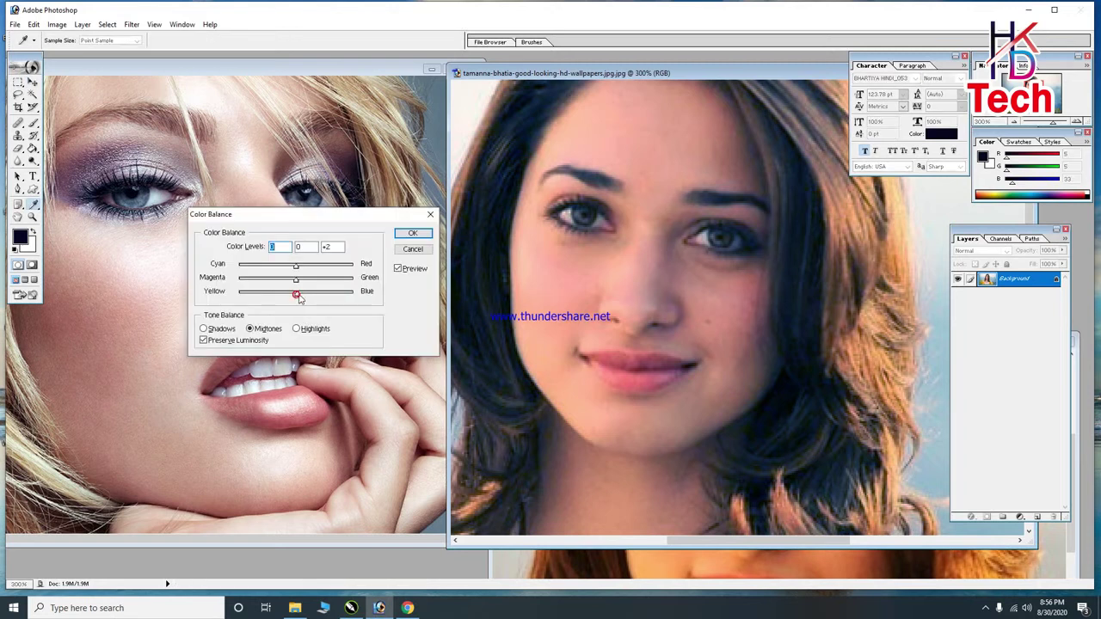
Confirm Color Balance and apply a slight Curves brightening to the portrait.
key("Return")
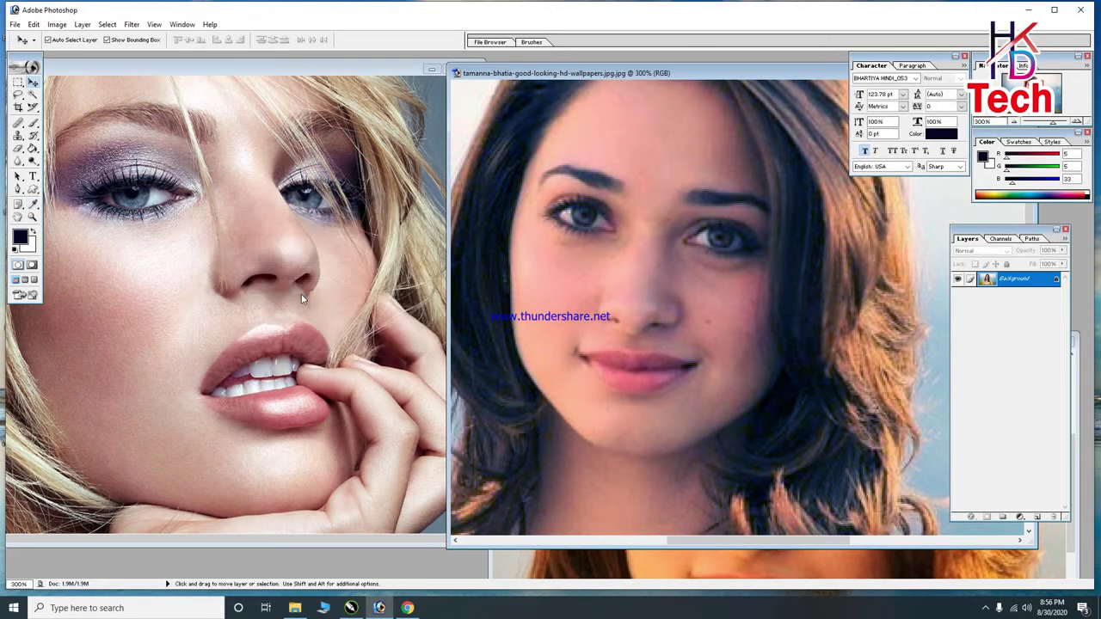
key("ctrl+m")
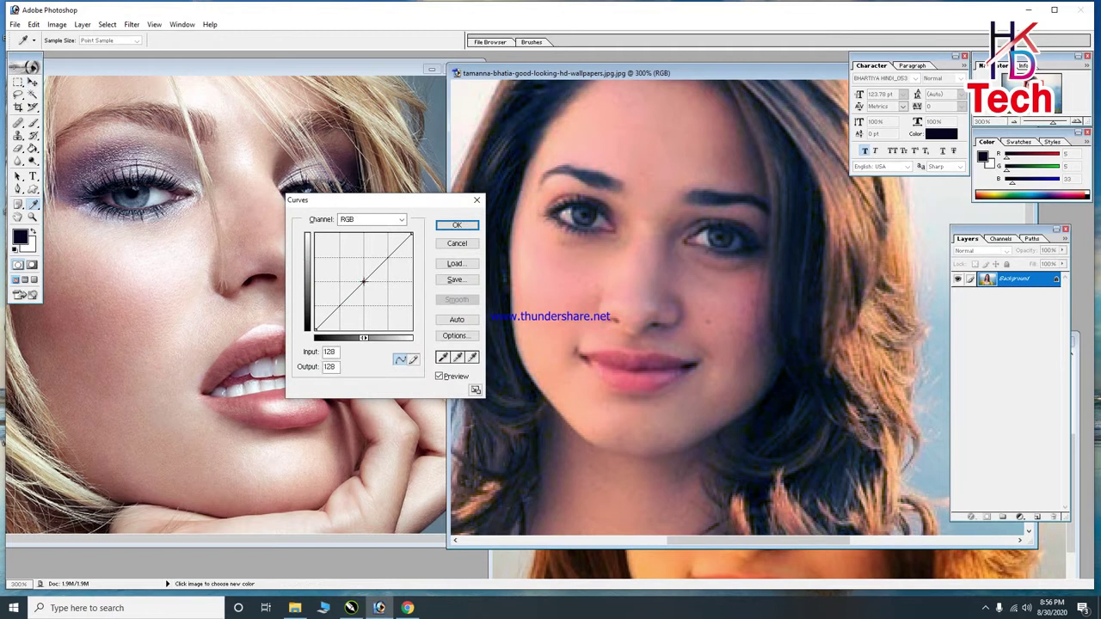
left_click_drag(365, 283, 361, 281)
key("Return")
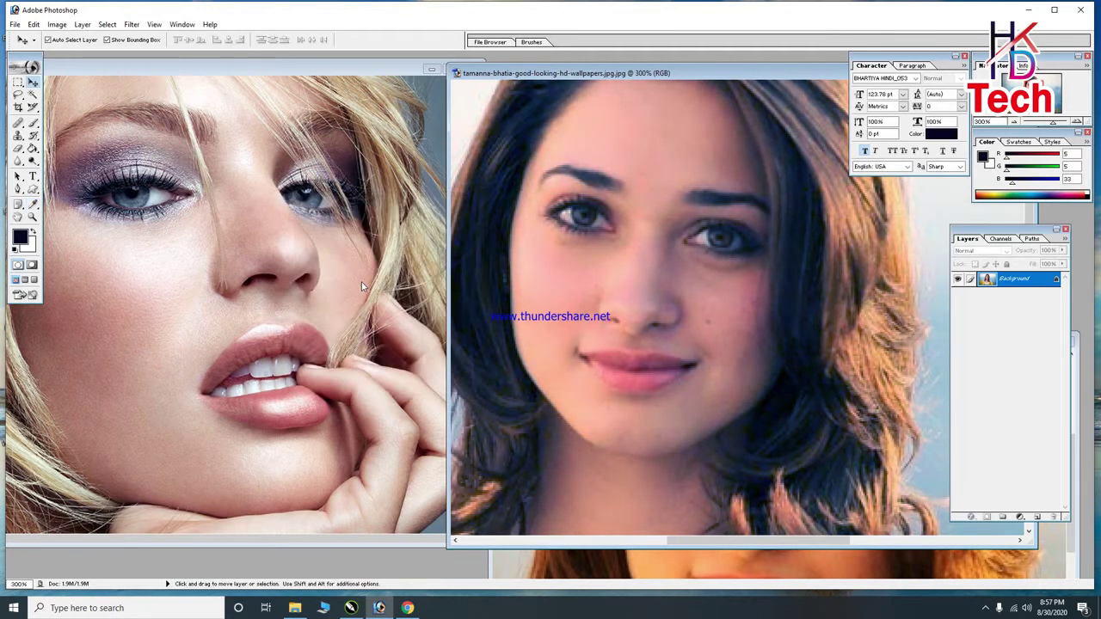
Apply Levels with the black input raised to 8 and midtones at 1.14.
key("ctrl+l")
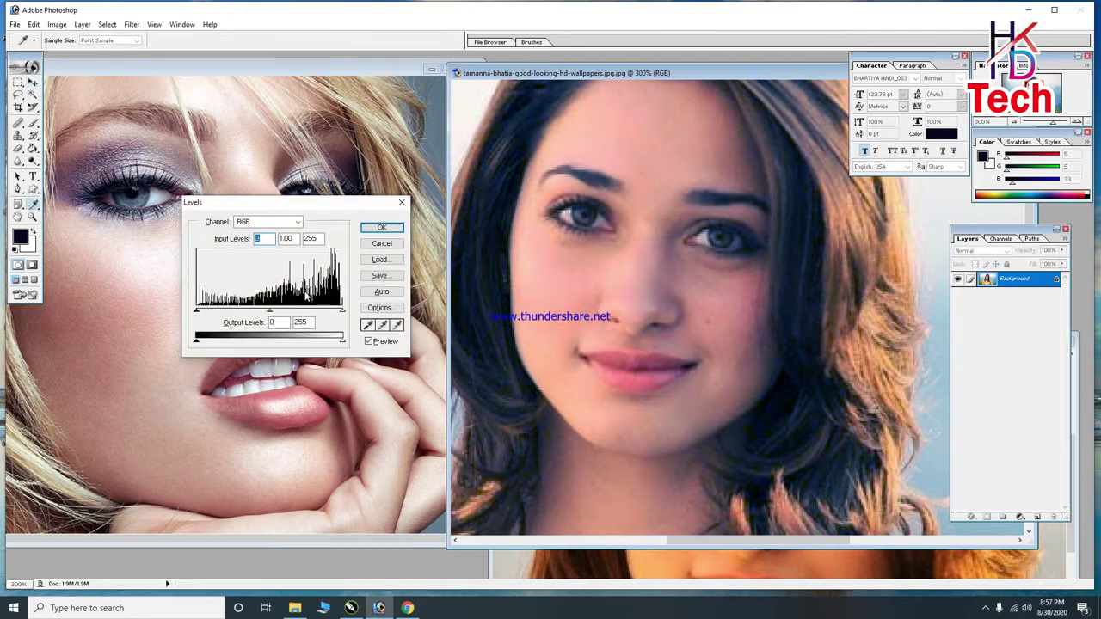
left_click_drag(197, 311, 200, 312)
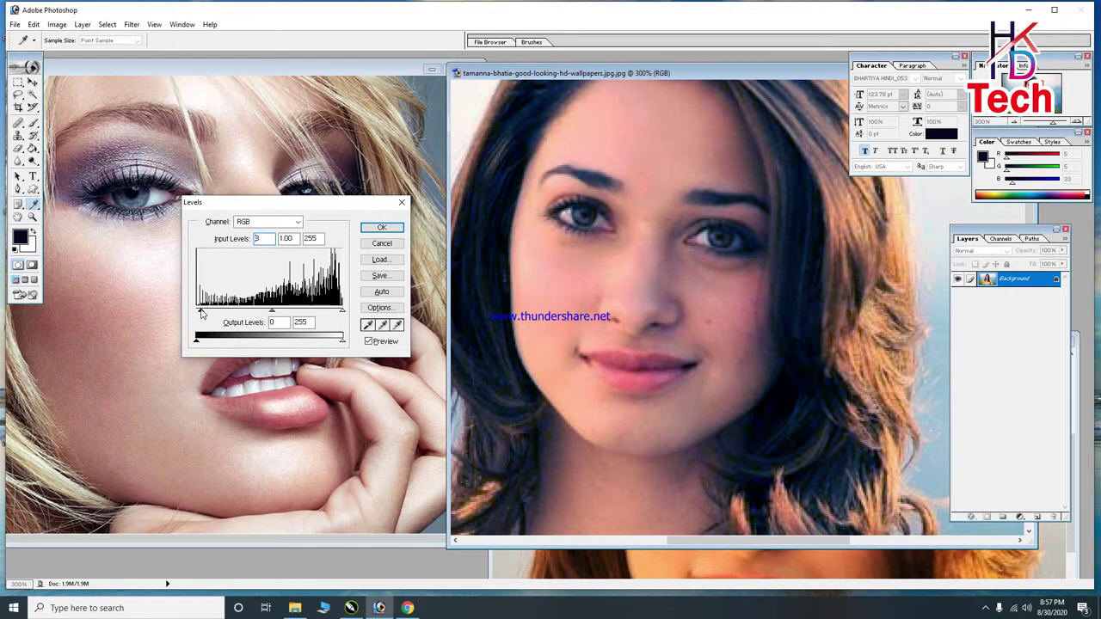
left_click_drag(270, 311, 266, 313)
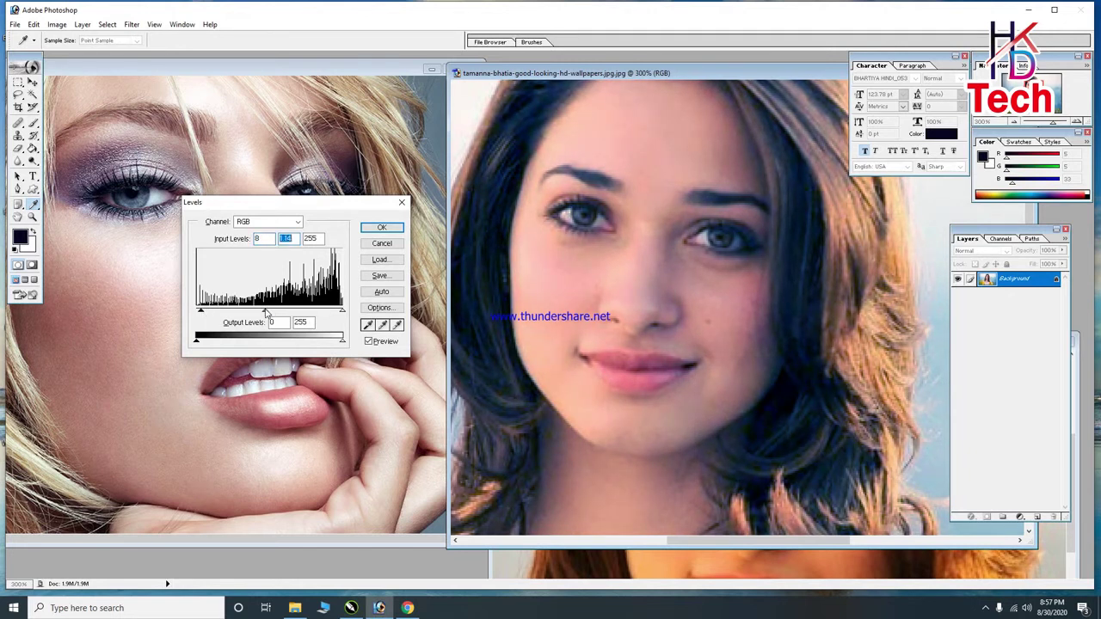
key("Return")
key("v")
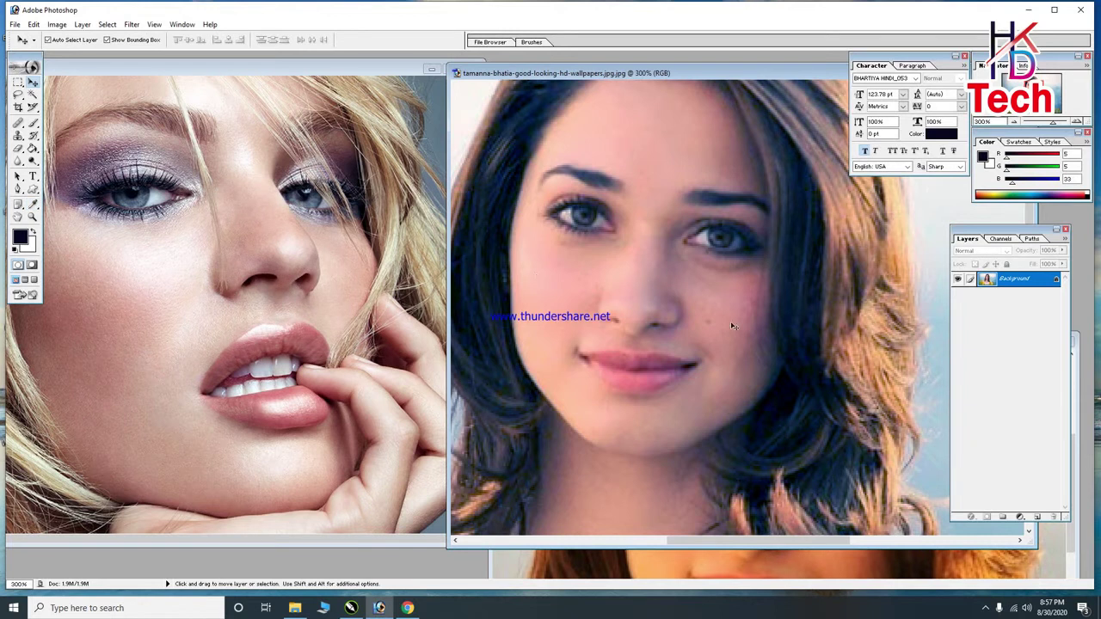
Apply a Curves midtone lift from 110 to 129.
key("ctrl+m")
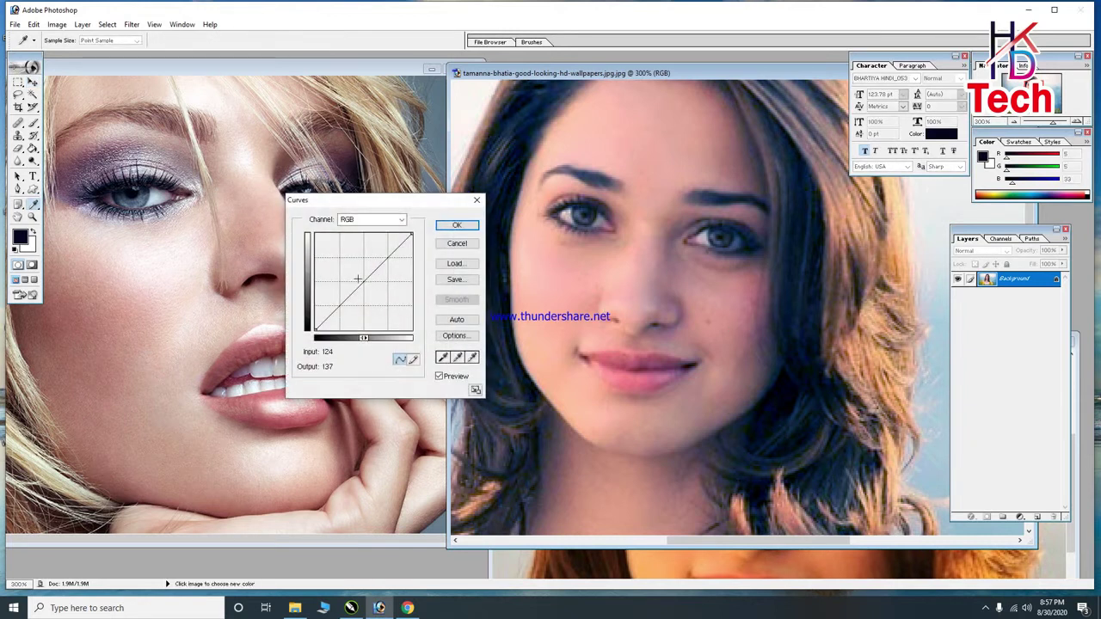
left_click_drag(361, 282, 357, 280)
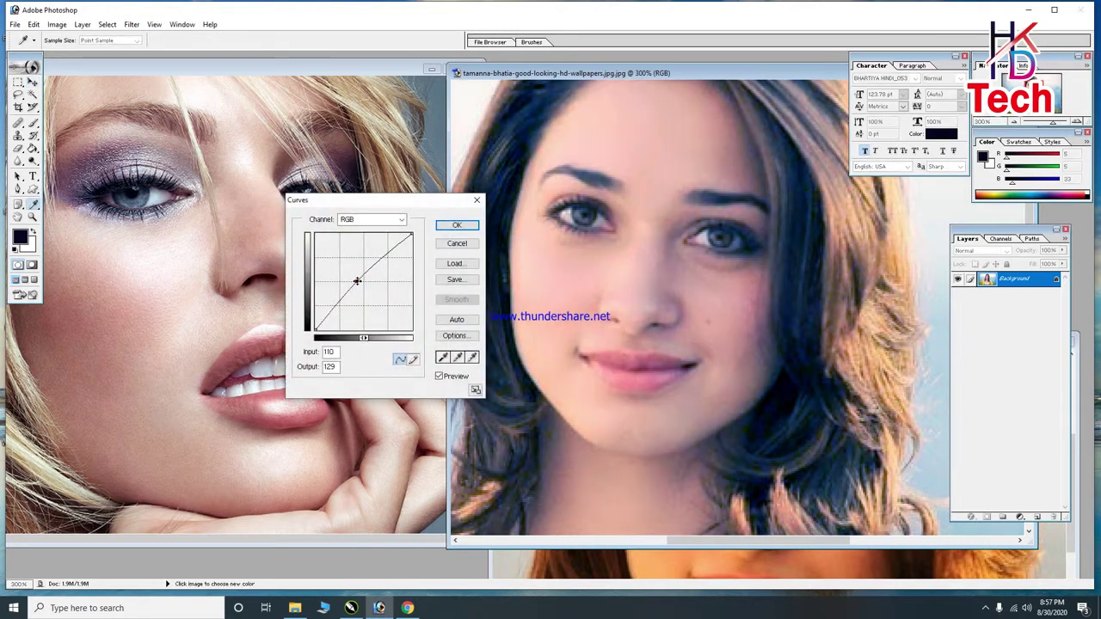
key("Return")
key("v")
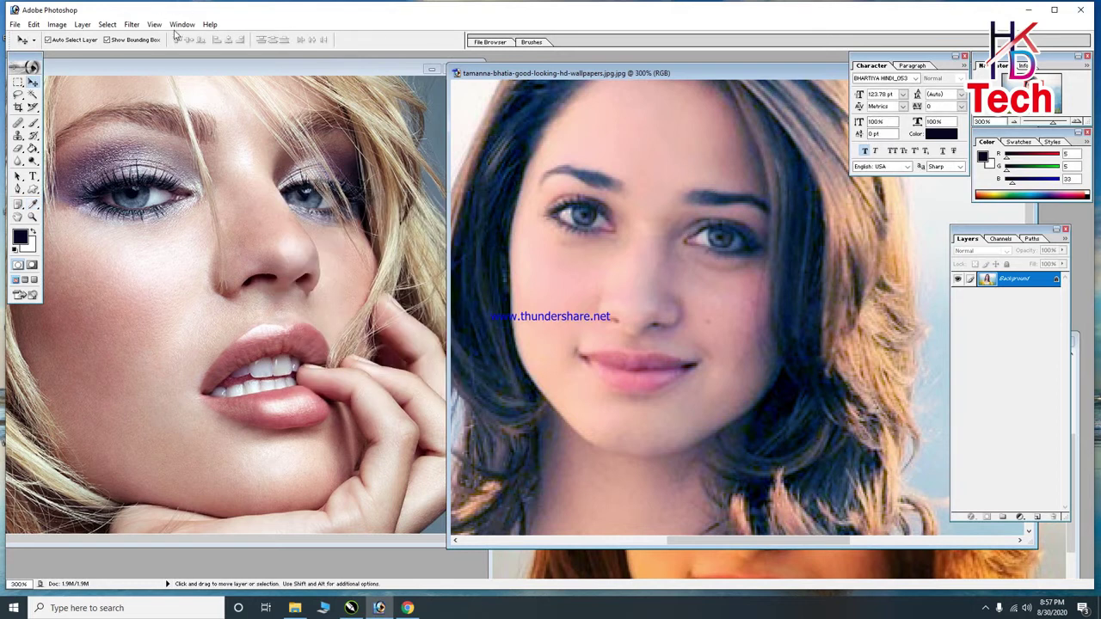
Launch Filter > Imagenomic > Portraiture on the tamanna-bhatia portrait.
left_click(131, 24)
left_click(167, 278)
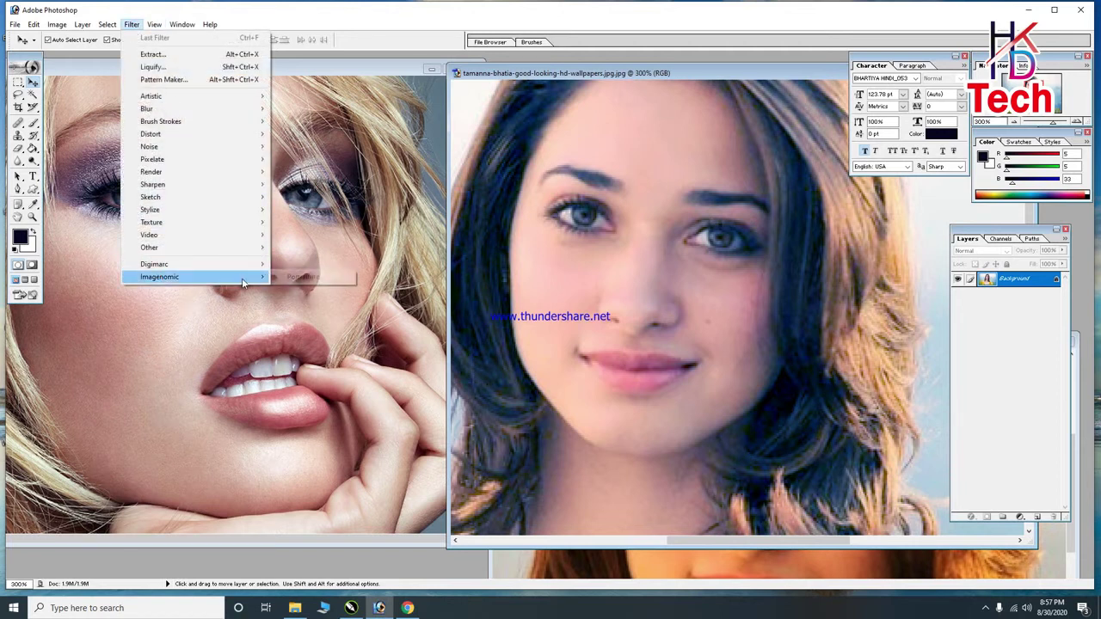
mouse_move(160, 277)
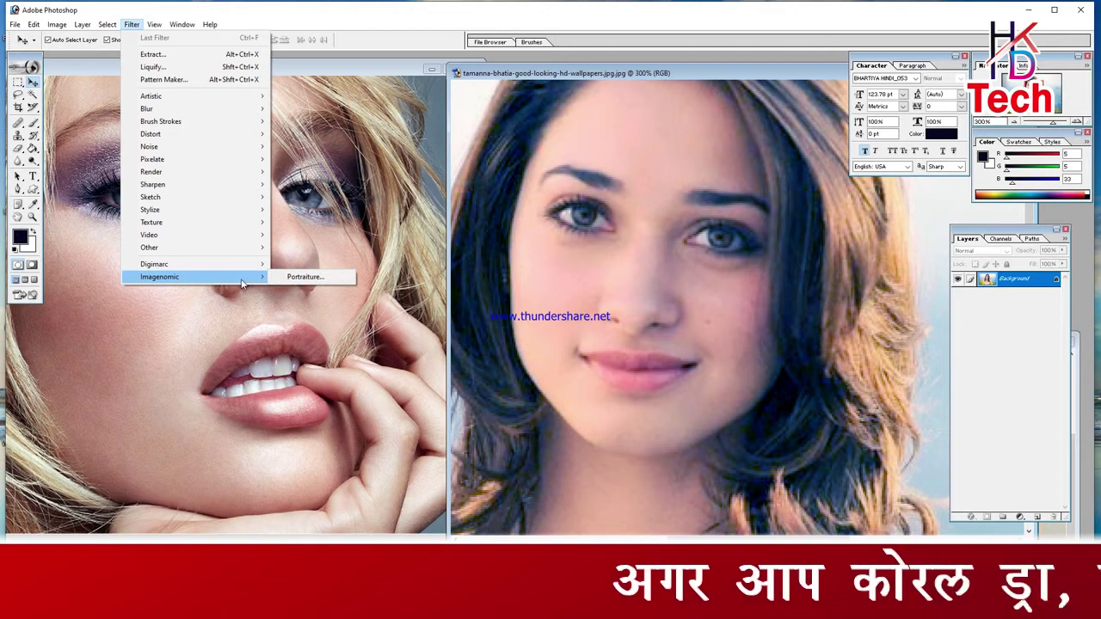
left_click(171, 284)
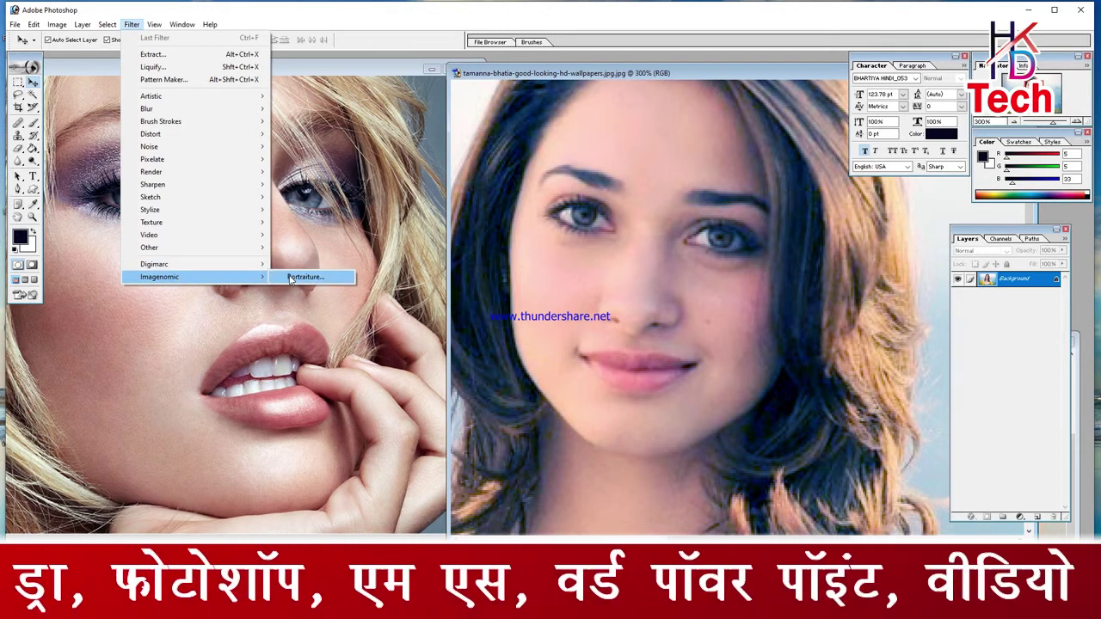
left_click(292, 277)
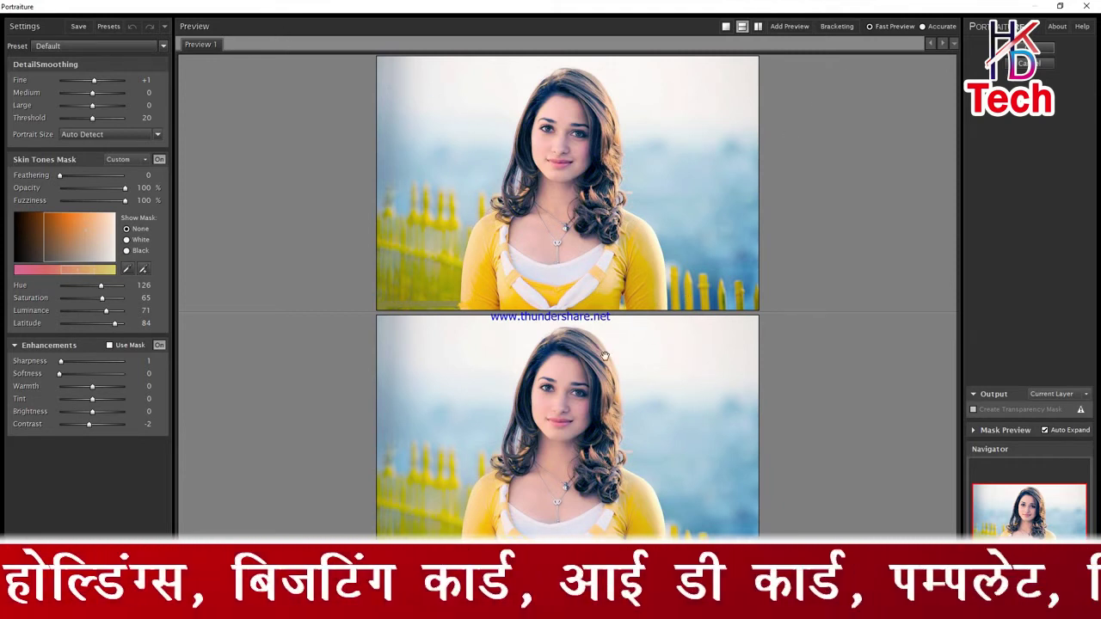
Zoom the Portraiture preview into the face and pan to bring the eyes into view.
scroll(555, 421, "up", 1)
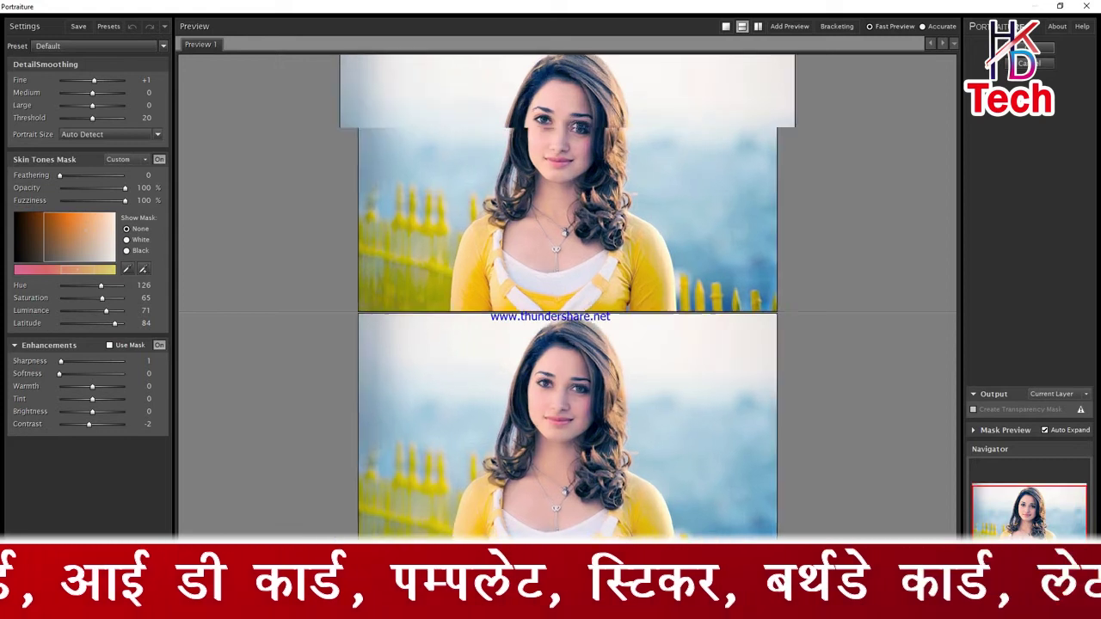
scroll(554, 421, "up", 1)
scroll(555, 422, "up", 1)
scroll(555, 421, "up", 3)
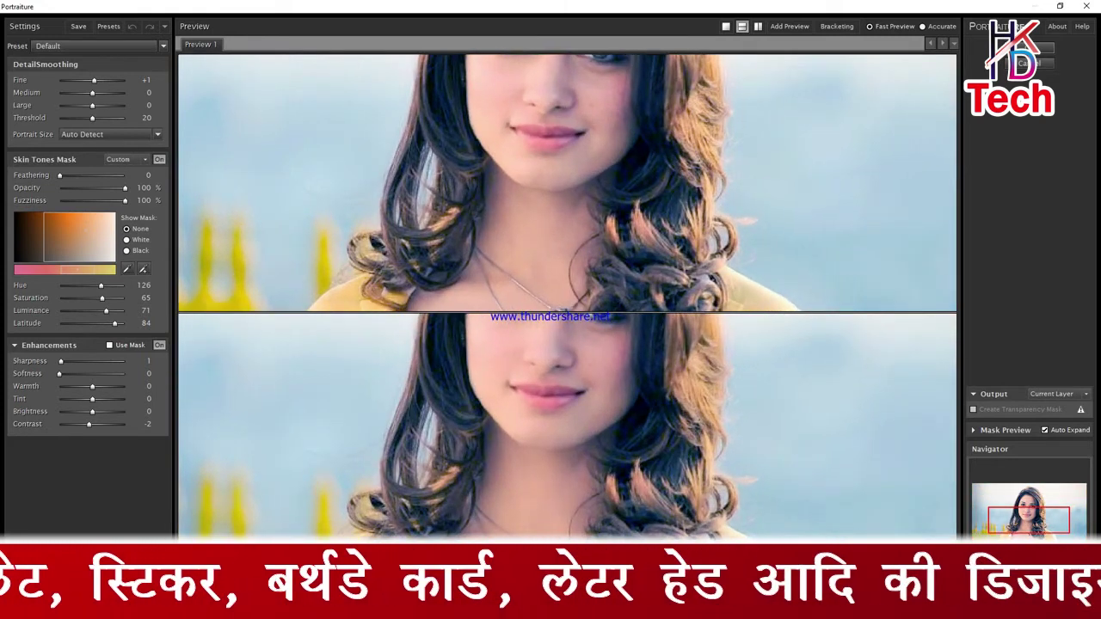
scroll(568, 422, "up", 1)
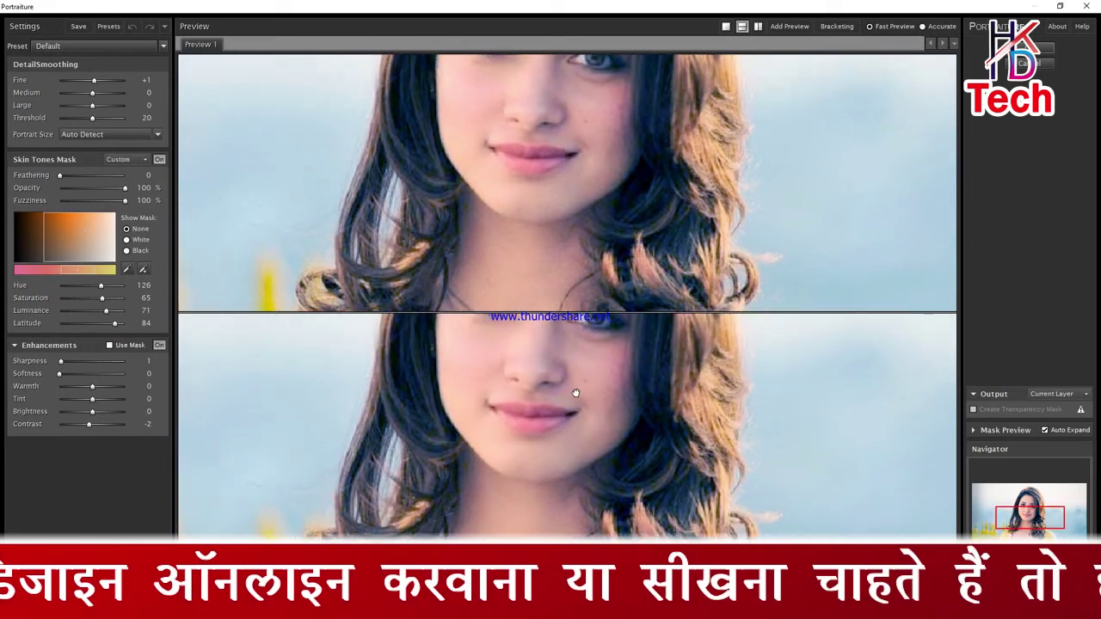
left_click_drag(591, 359, 548, 528)
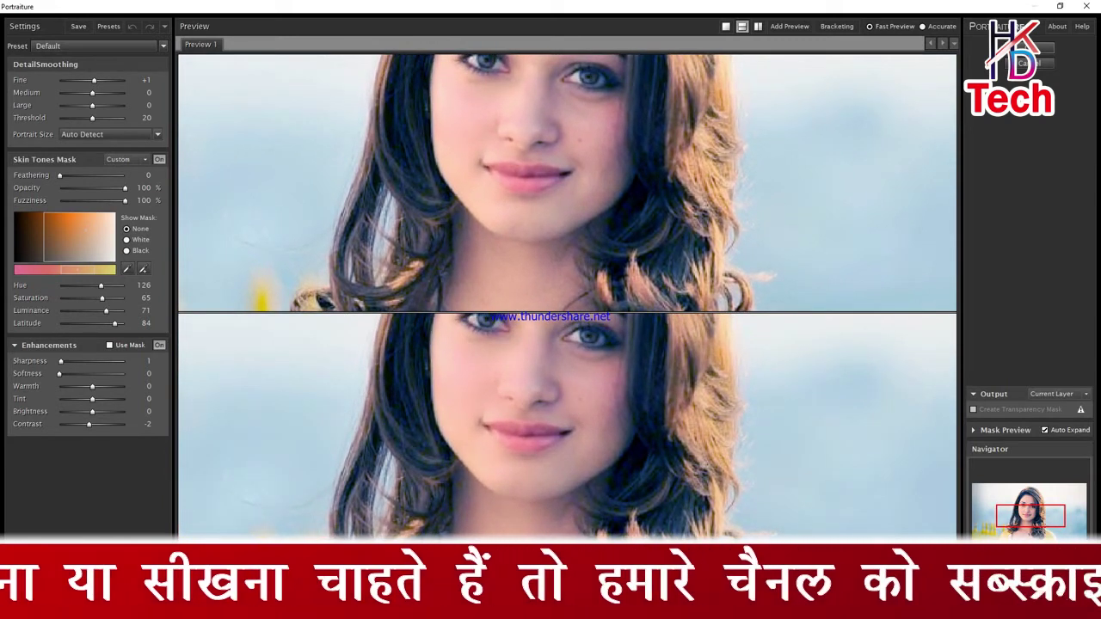
scroll(548, 529, "up", 1)
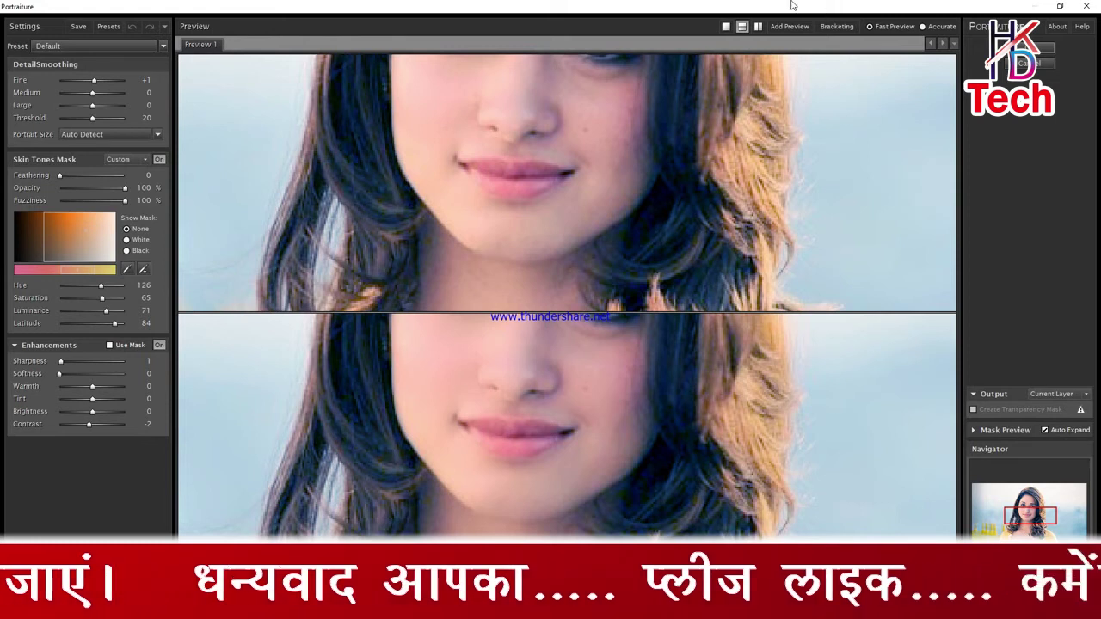
Show a side-by-side before/after preview and raise Fine smoothing from +1 to +3.
left_click(758, 26)
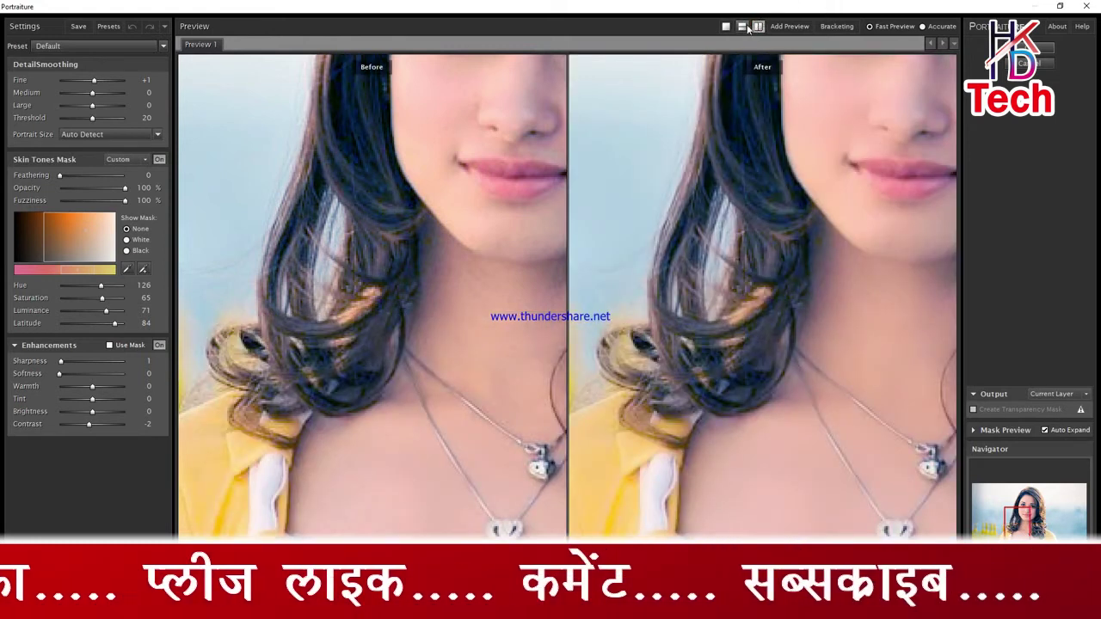
left_click(726, 27)
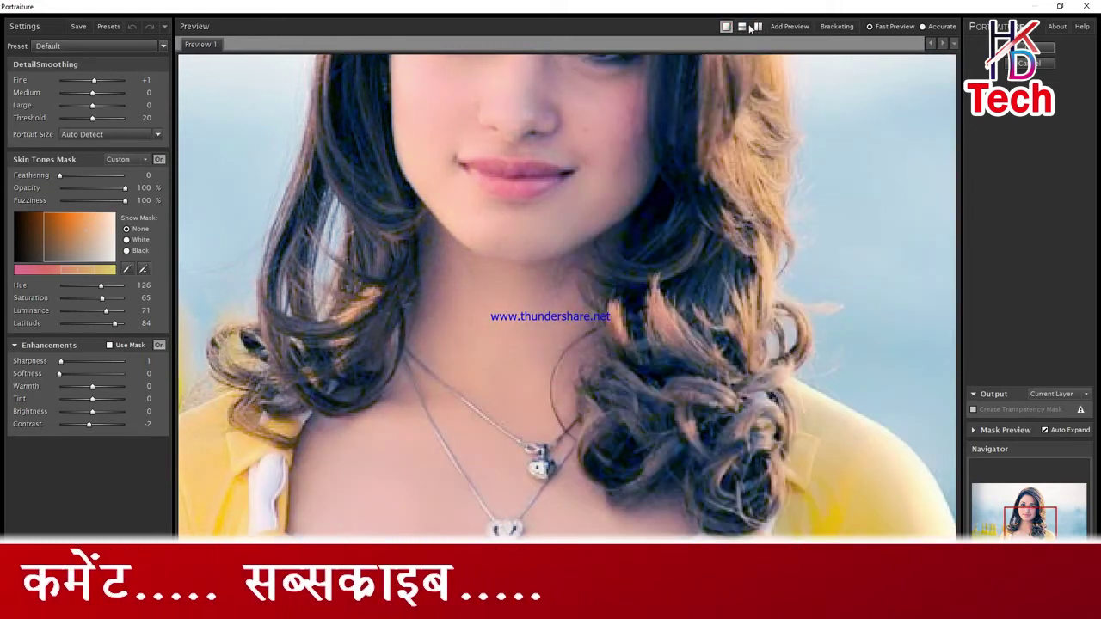
left_click(758, 27)
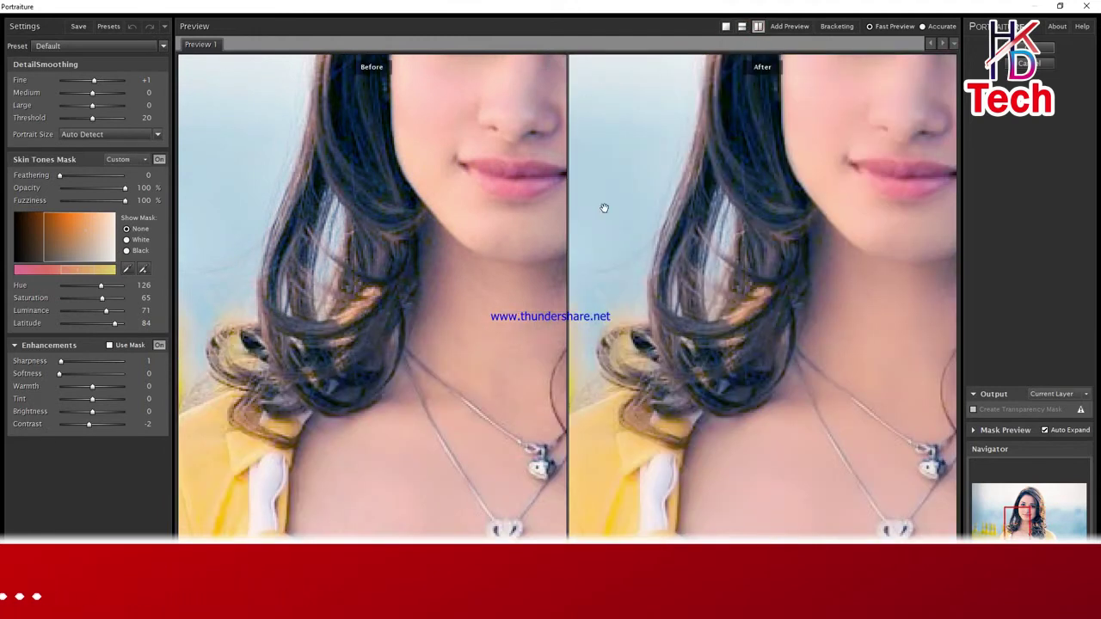
left_click_drag(798, 238, 616, 433)
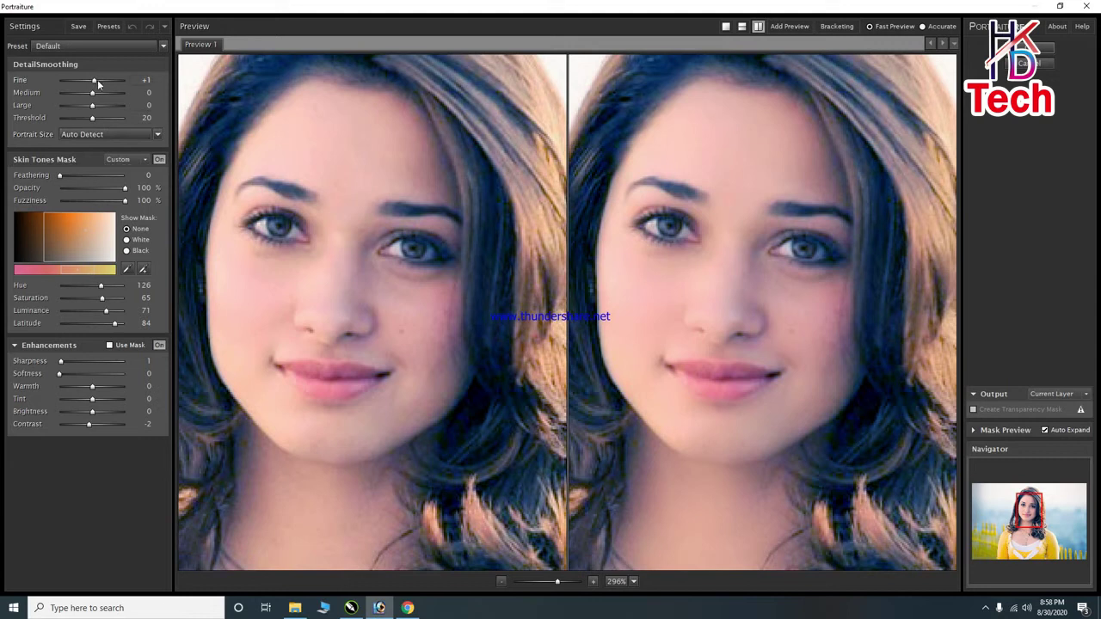
left_click_drag(95, 81, 98, 81)
left_click(93, 413)
Apply the Portraiture smoothing and zoom into the portrait's face at 500%.
left_click(1044, 47)
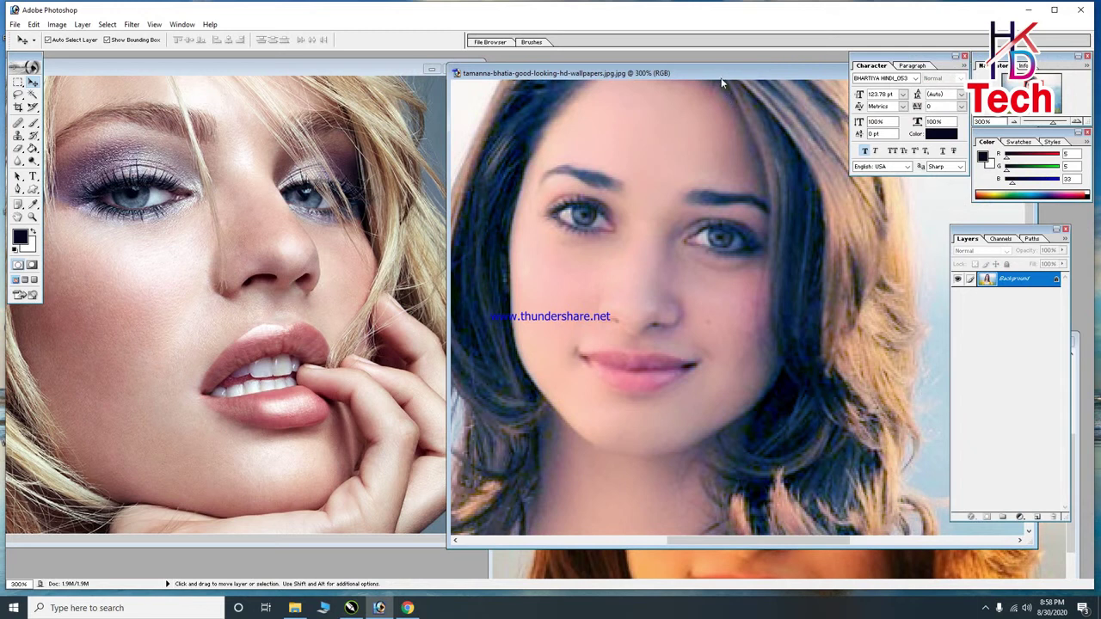
left_click_drag(722, 73, 617, 78)
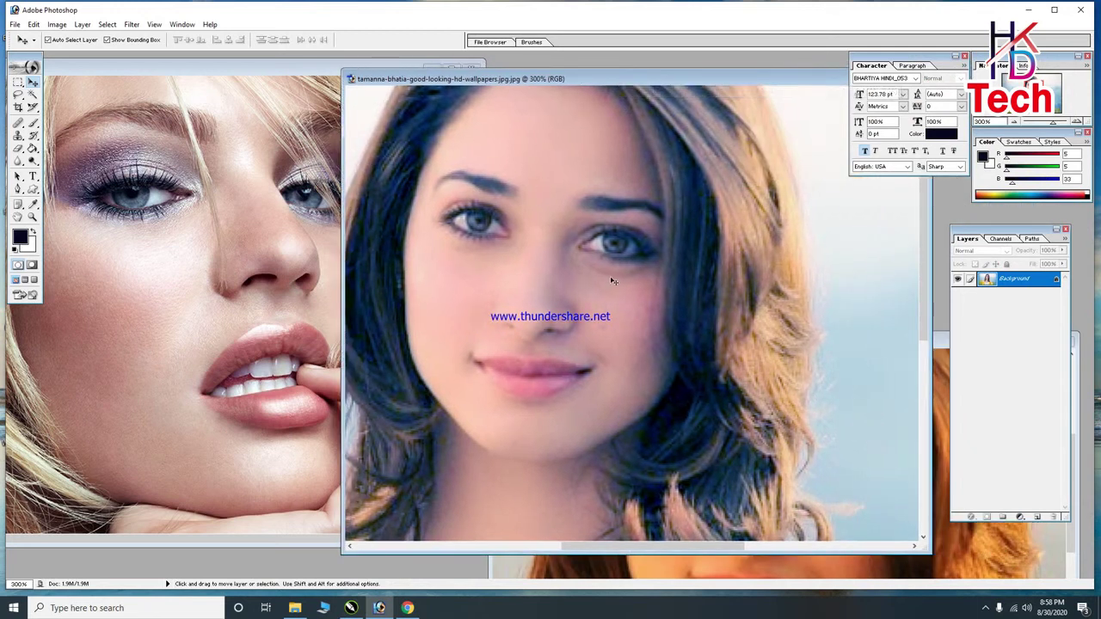
key("z")
left_click(562, 282)
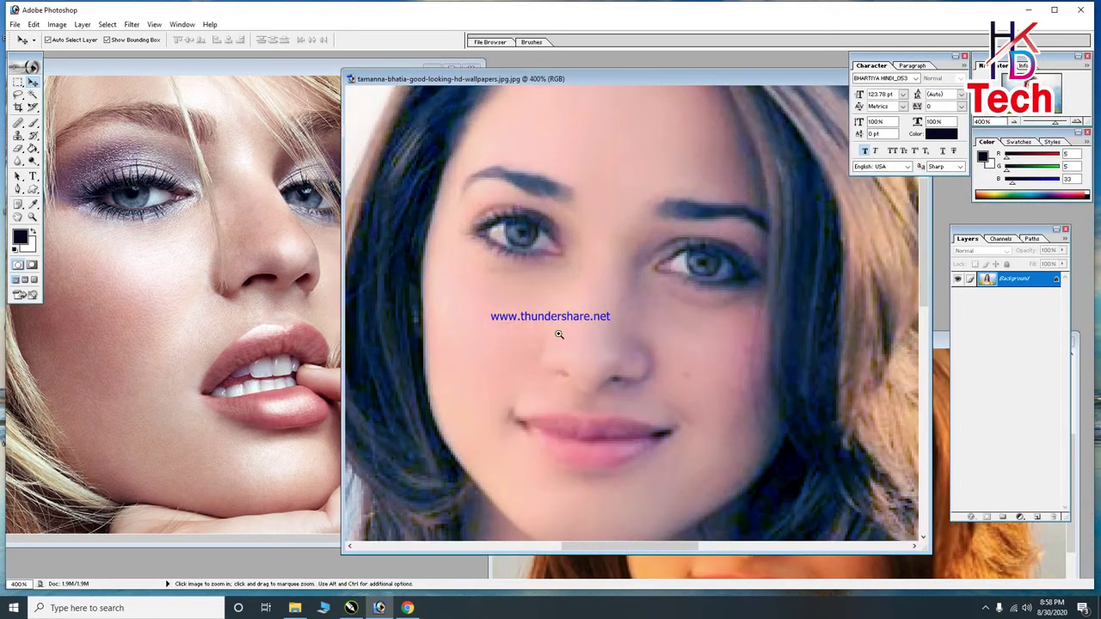
left_click(595, 389)
key("v")
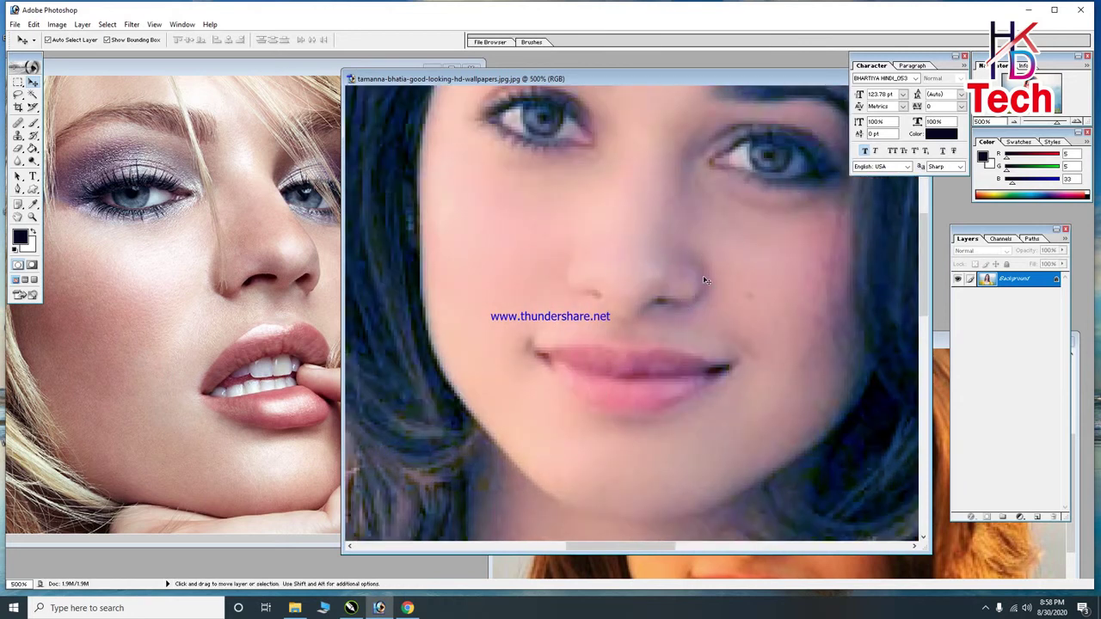
Switch between the open photos, returning the smoothed portrait to 100% view before bringing the close-up forward.
left_click(180, 288)
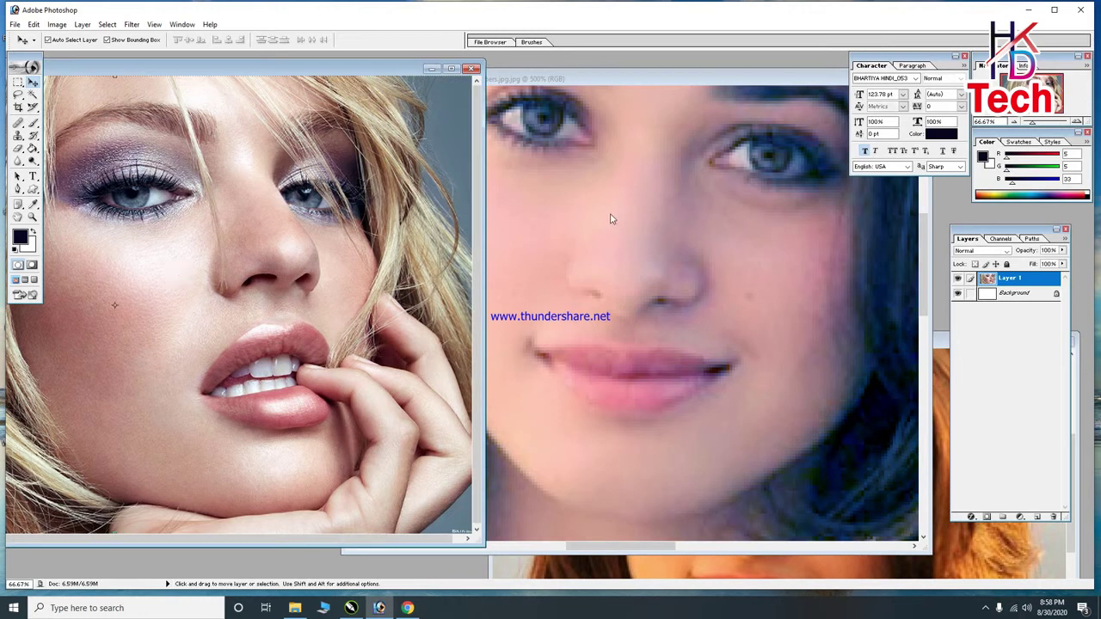
left_click(602, 225)
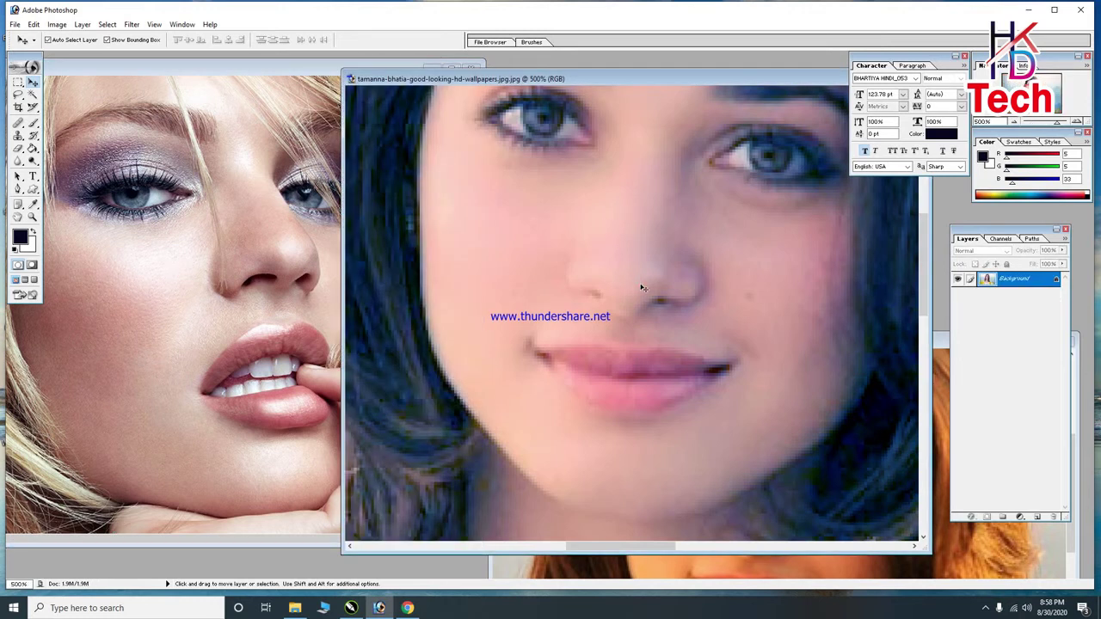
key("ctrl+minus")
key("ctrl+minus")
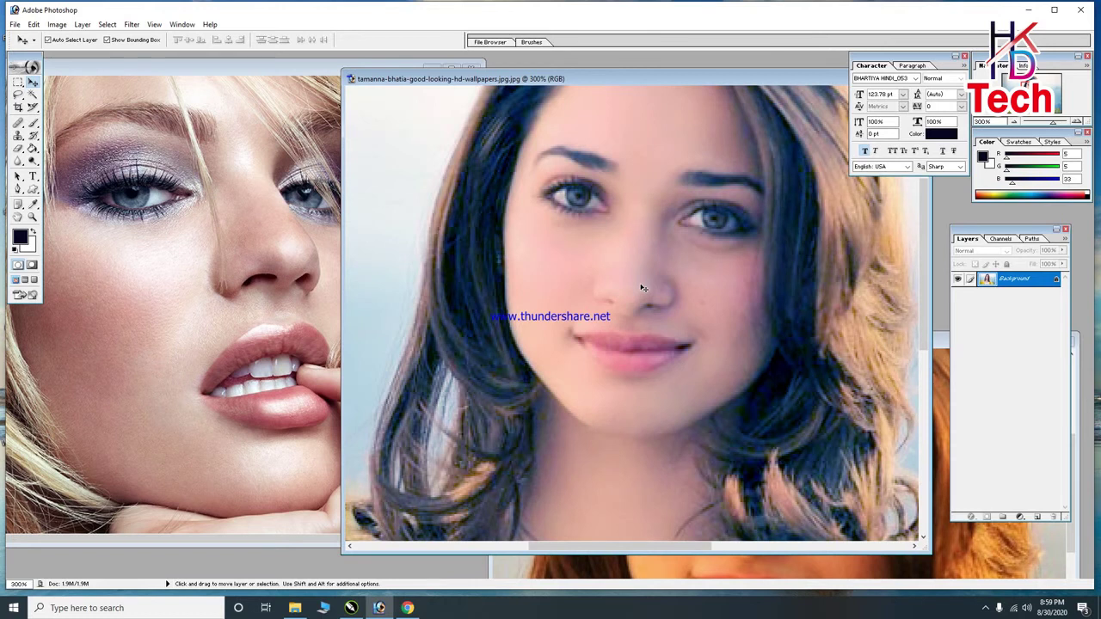
key("ctrl+alt+0")
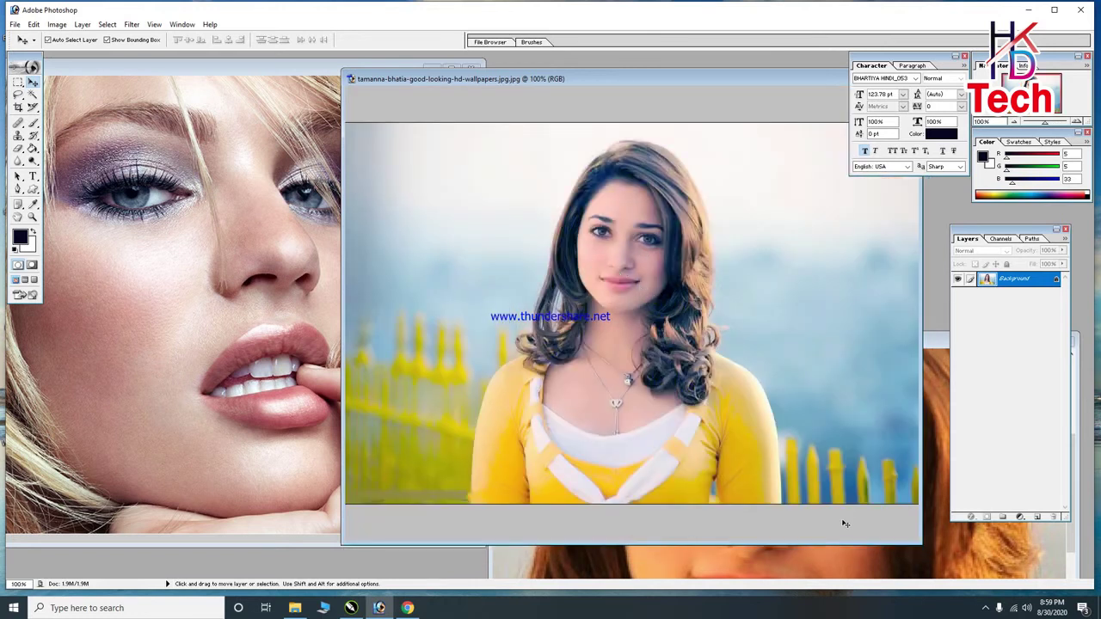
left_click(836, 559)
Arrange the warm SDR.jpg at actual size on the left, beside the edited portrait.
mouse_move(823, 338)
left_mouse_down()
mouse_move(375, 214)
mouse_move(302, 216)
left_mouse_up()
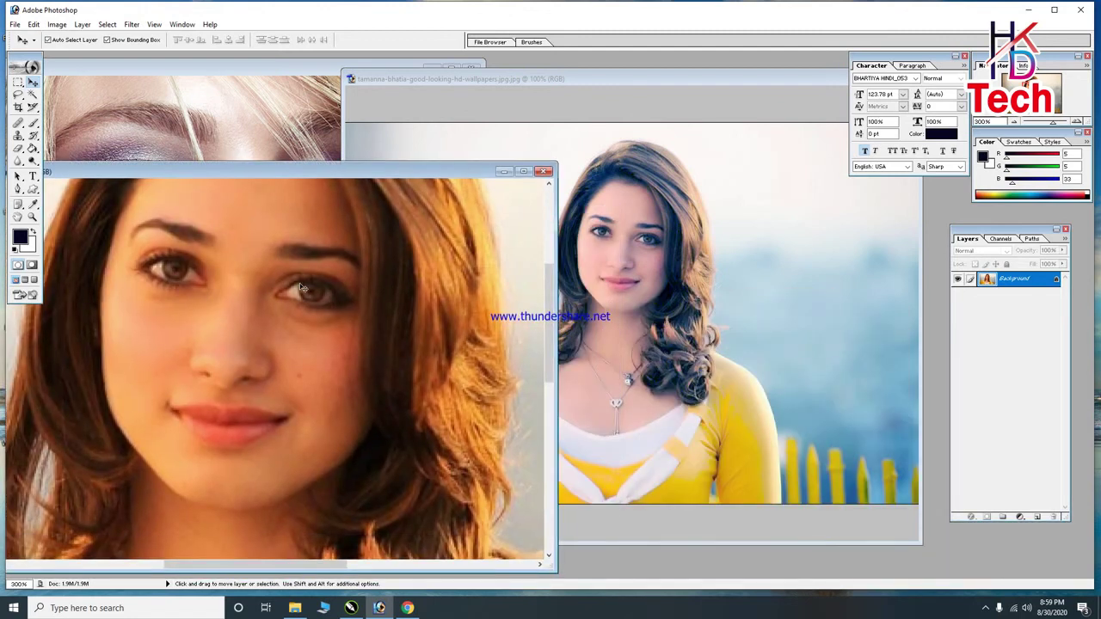
key("ctrl+alt+0")
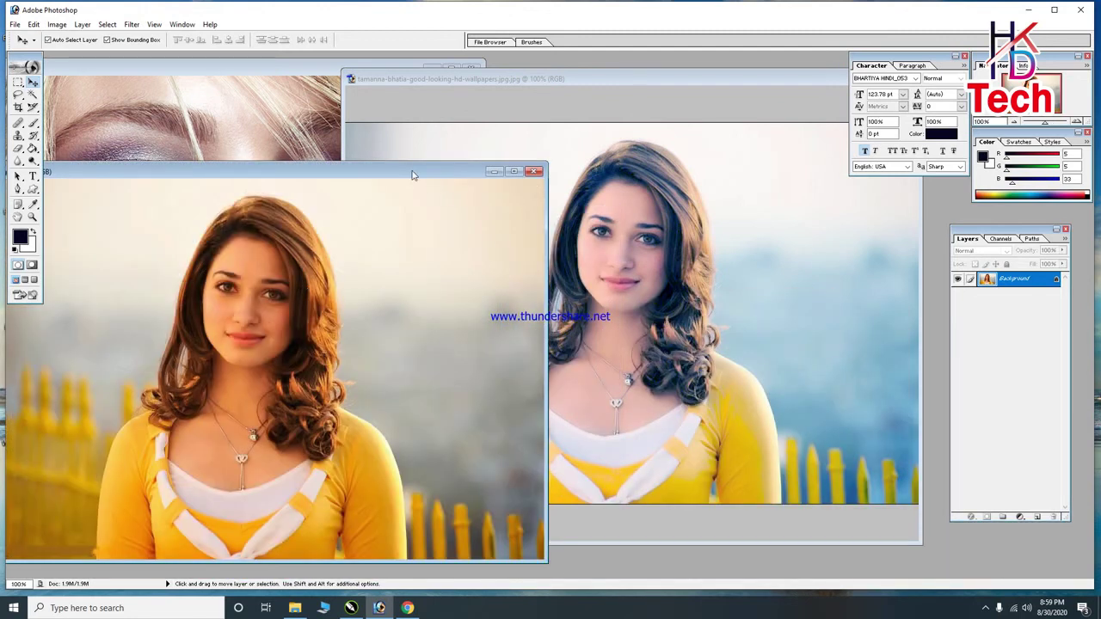
left_click_drag(413, 172, 405, 77)
left_click_drag(591, 78, 624, 59)
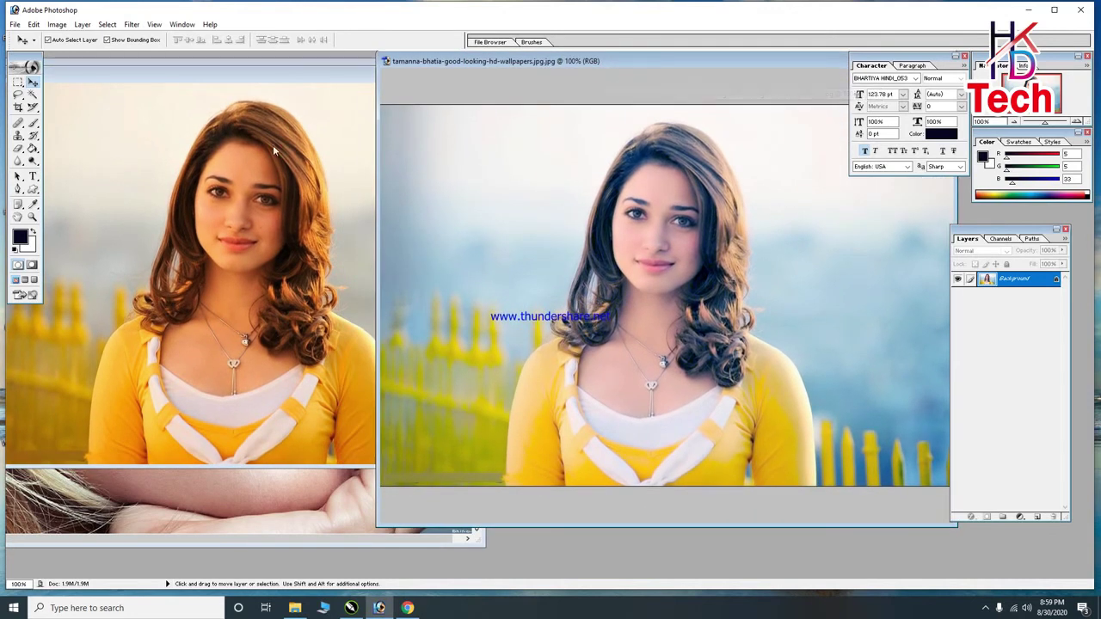
left_click(273, 145)
left_click_drag(310, 80, 325, 100)
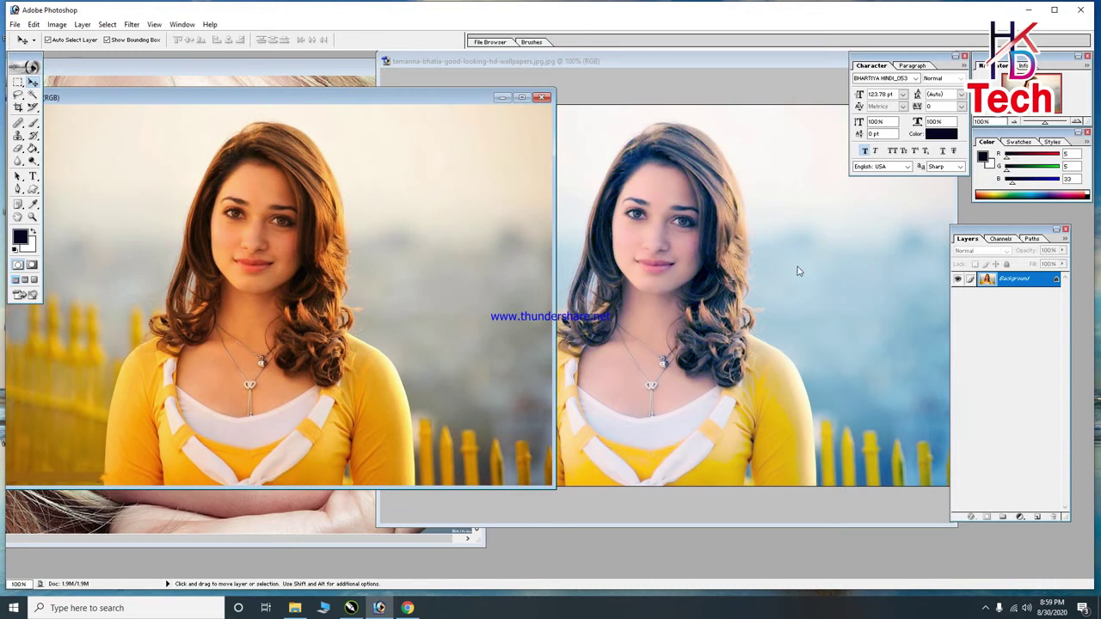
left_click(720, 248)
mouse_move(743, 64)
left_mouse_down()
mouse_move(723, 90)
mouse_move(727, 78)
left_mouse_up()
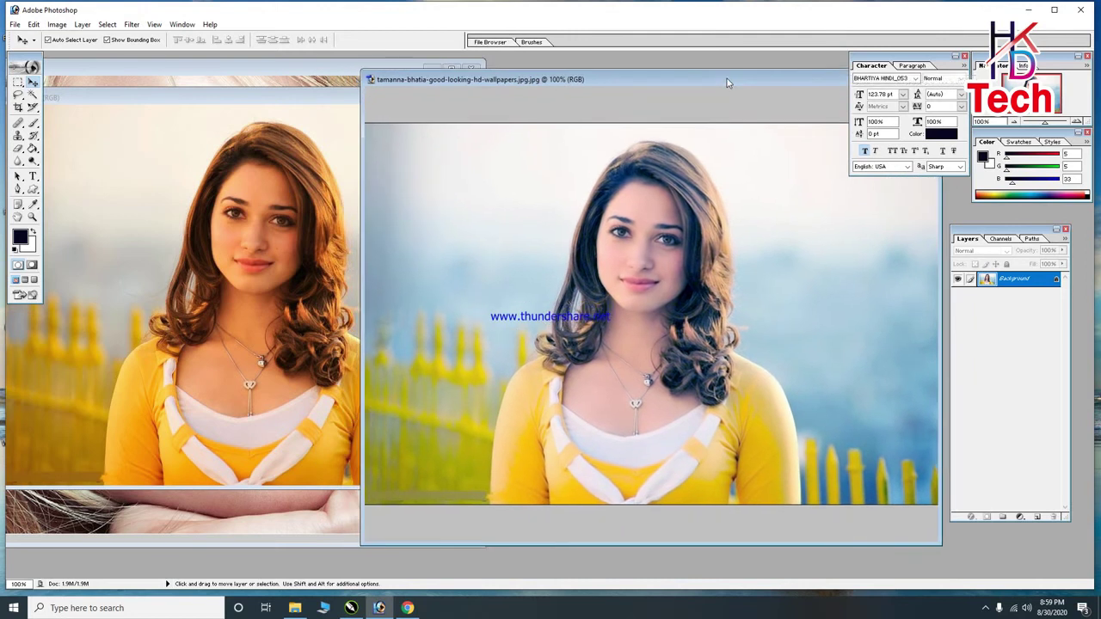
left_click(309, 102)
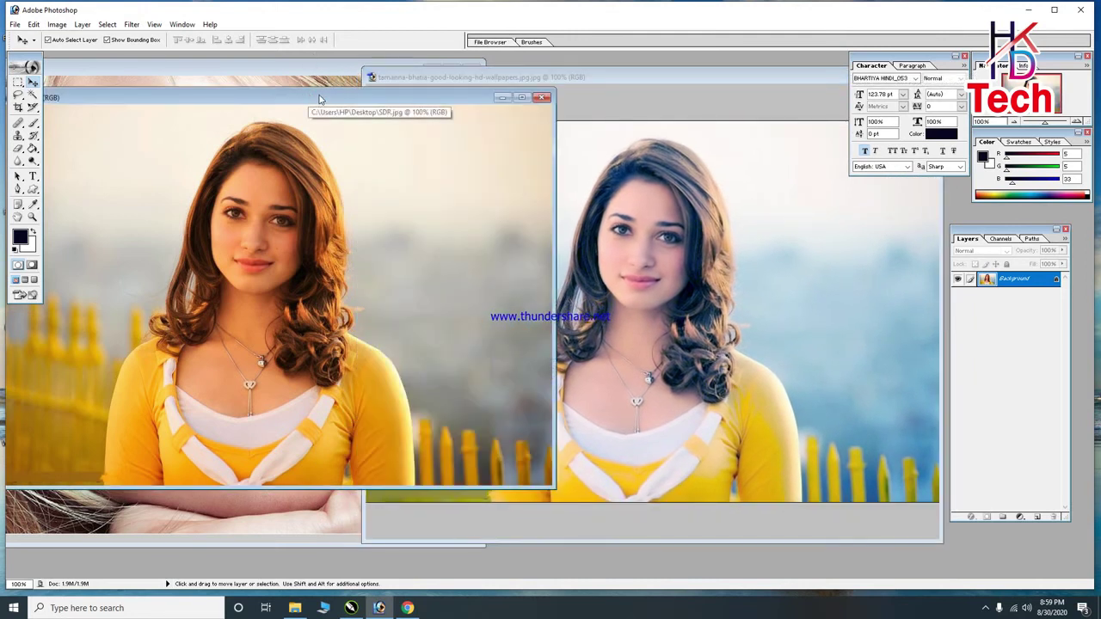
left_click_drag(320, 101, 327, 86)
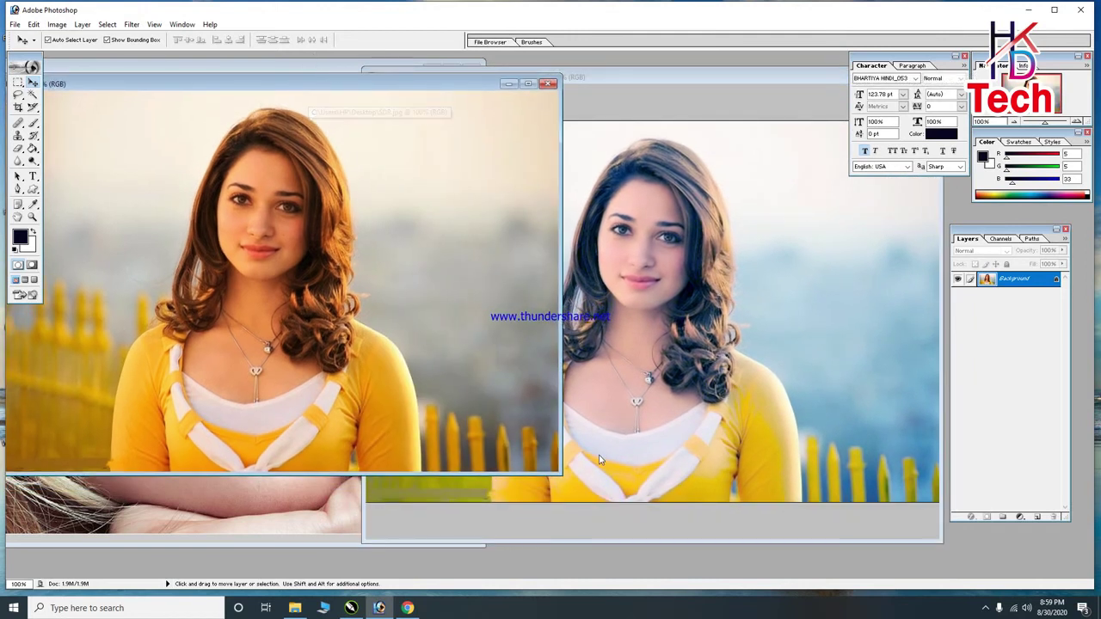
Fine-tune both window positions, then begin Save As of the edited portrait to the Desktop.
left_click_drag(558, 473, 585, 499)
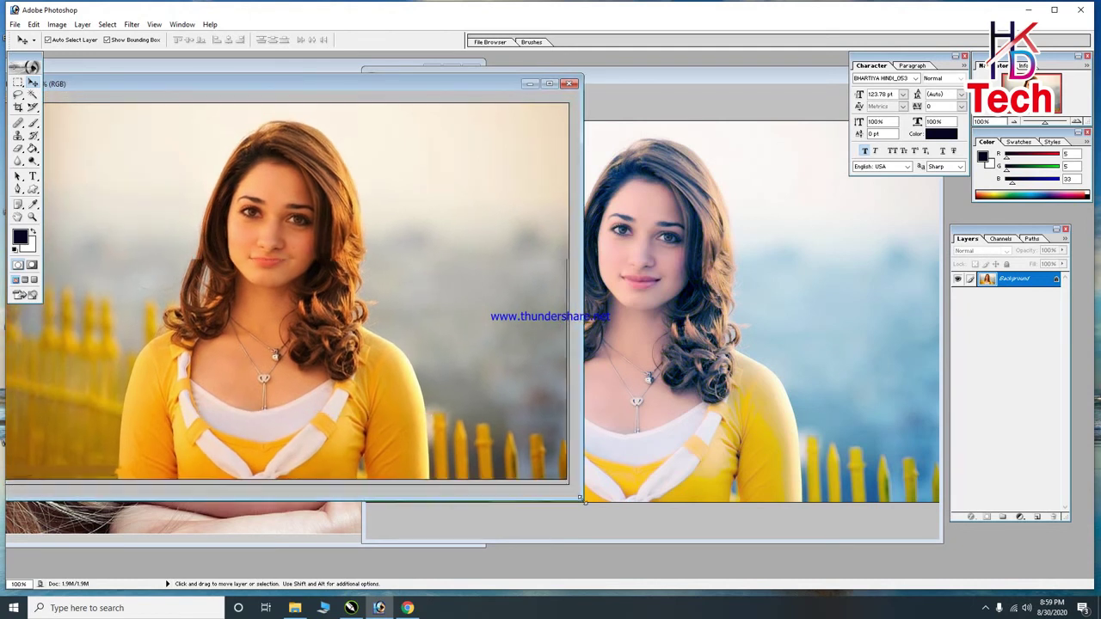
left_click_drag(483, 88, 468, 82)
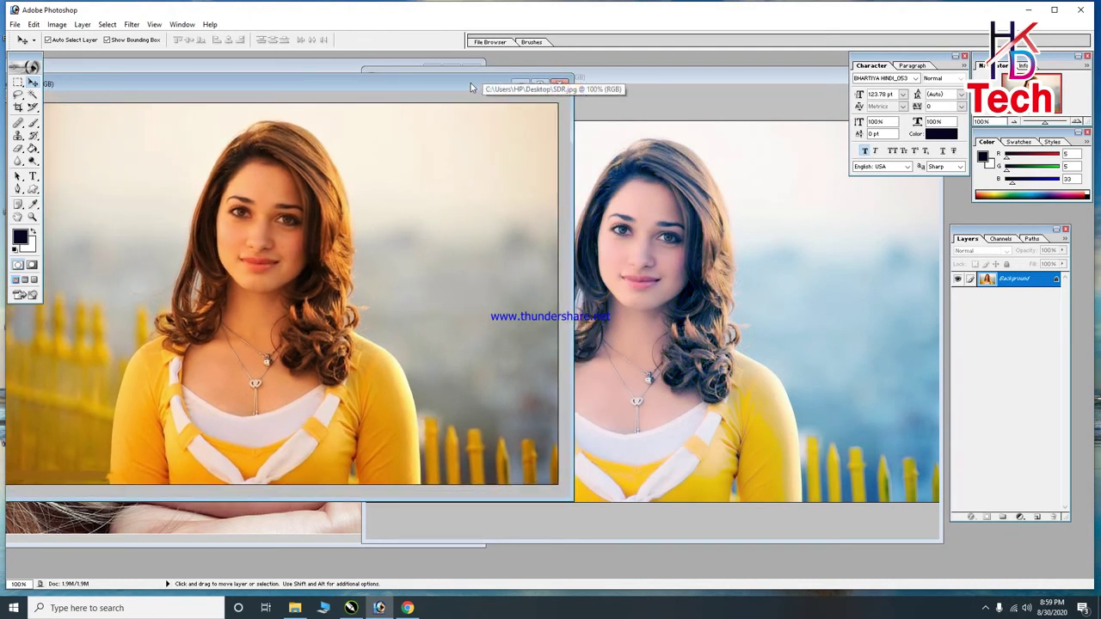
left_click(660, 260)
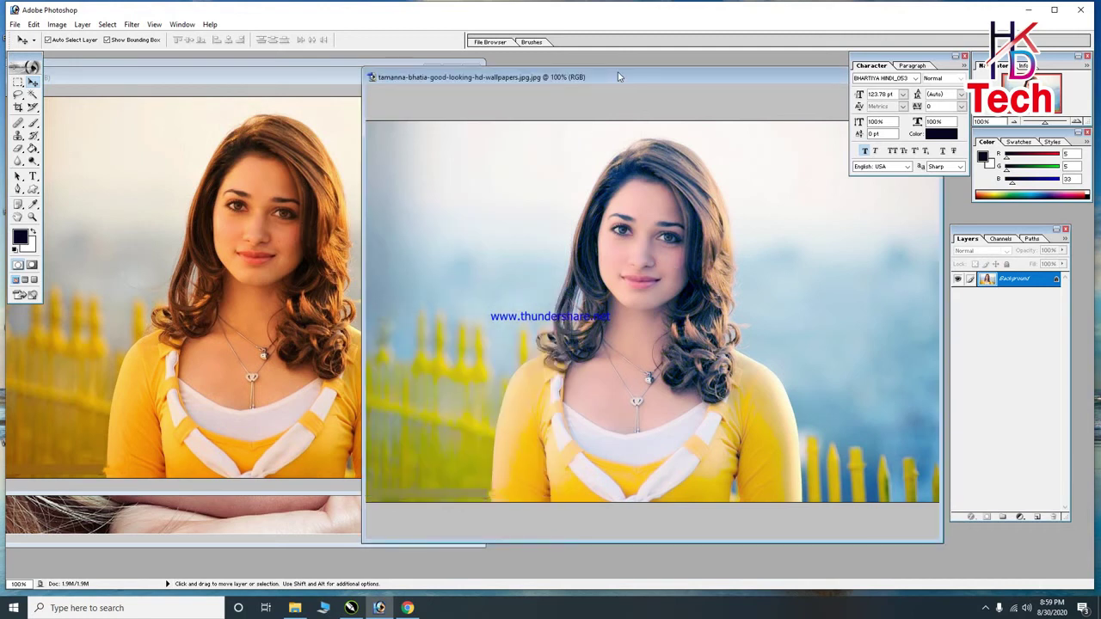
left_click_drag(618, 75, 633, 72)
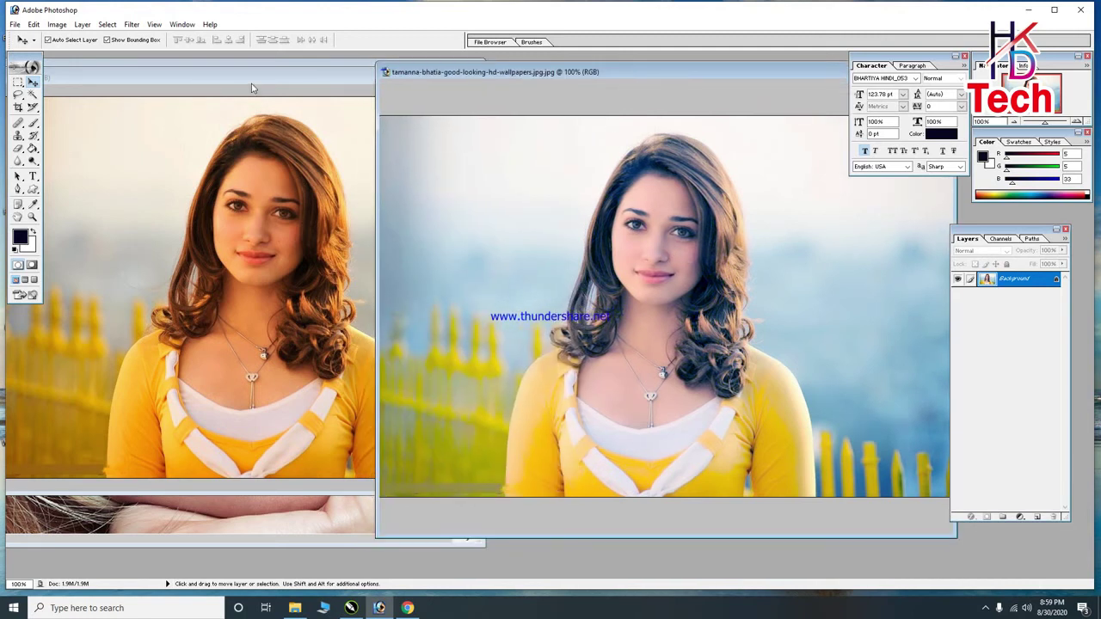
left_click_drag(250, 86, 226, 226)
left_click(569, 86)
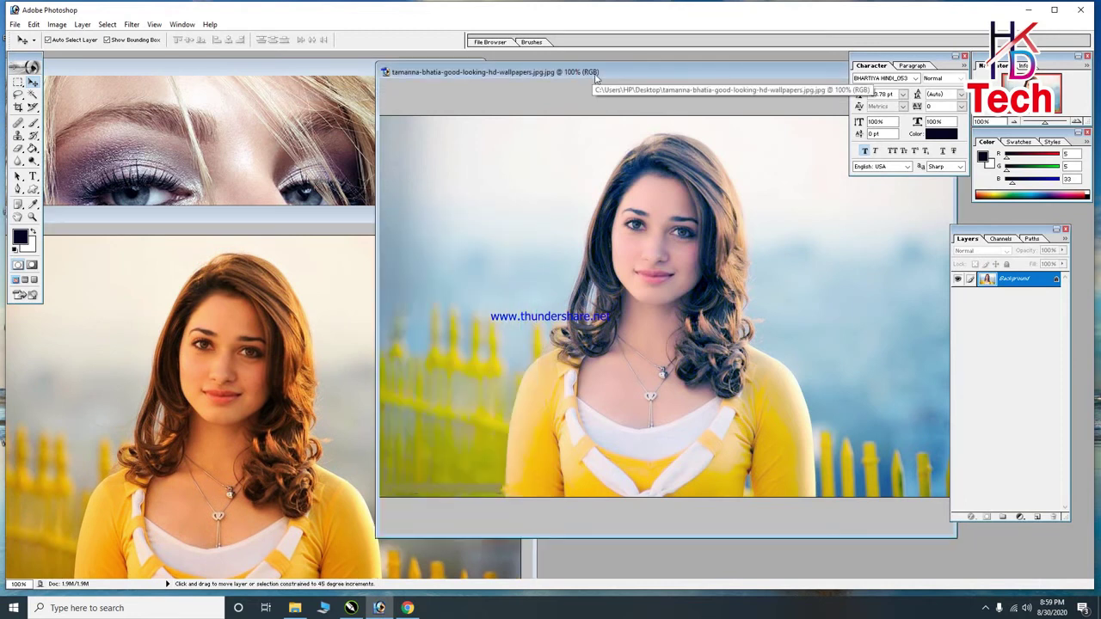
key("ctrl+shift+s")
left_click(33, 90)
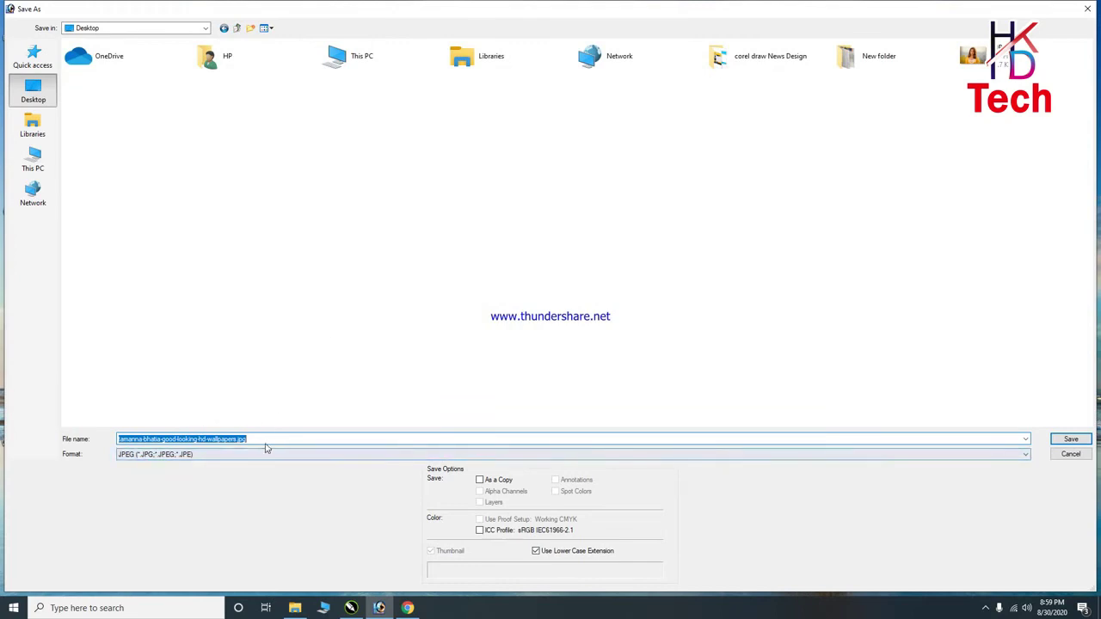
Save the edited portrait on the Desktop as S.jpg with Maximum JPEG quality.
type("S")
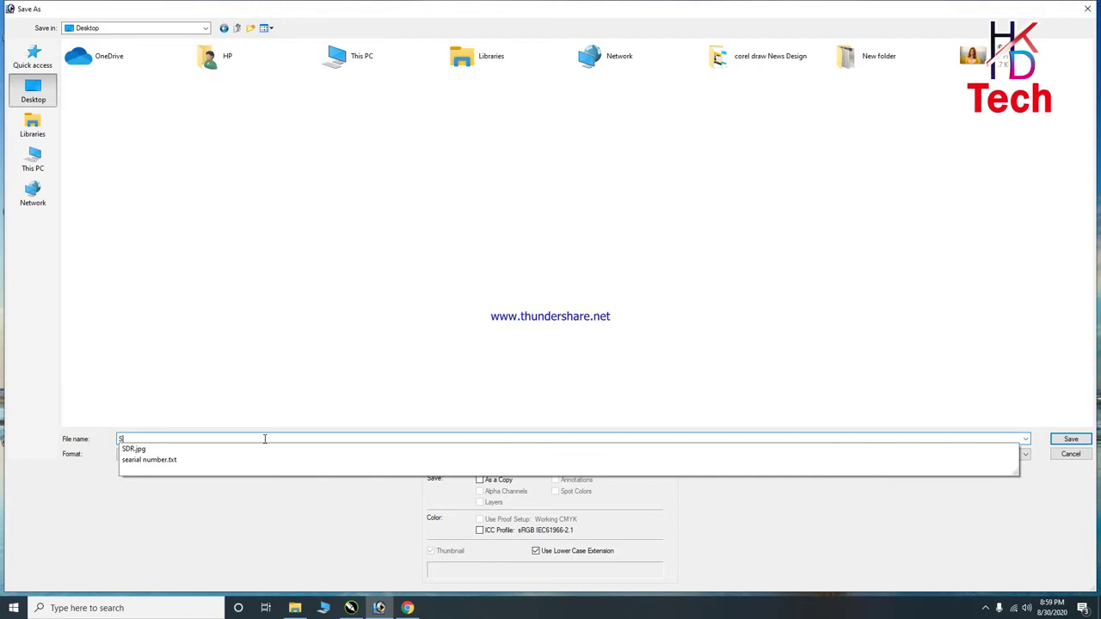
left_click(265, 438)
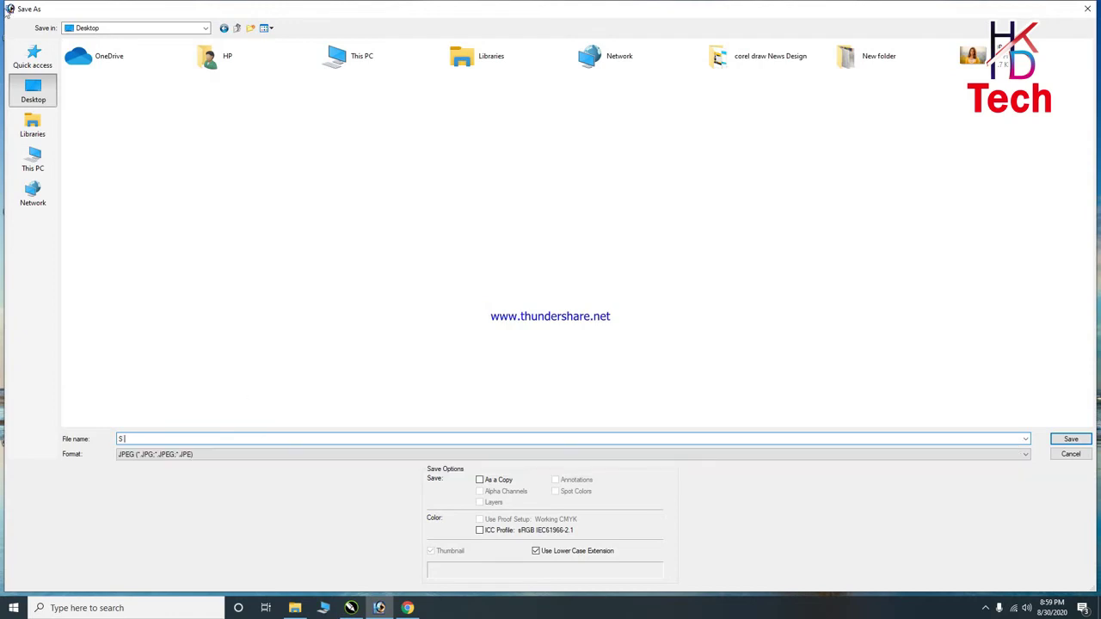
left_click(1060, 442)
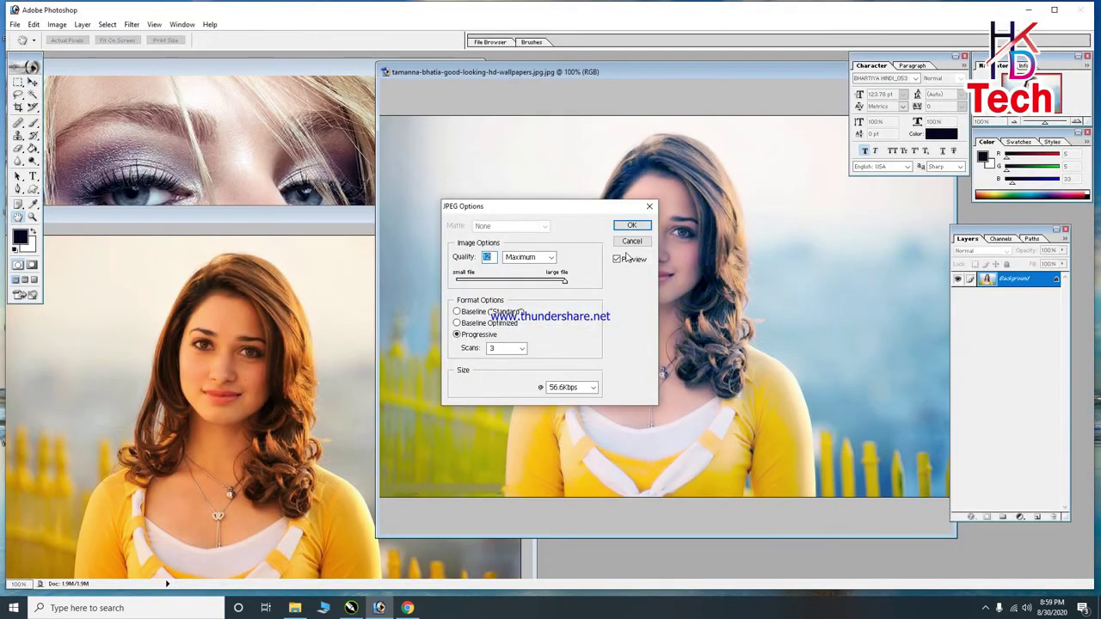
left_click(631, 226)
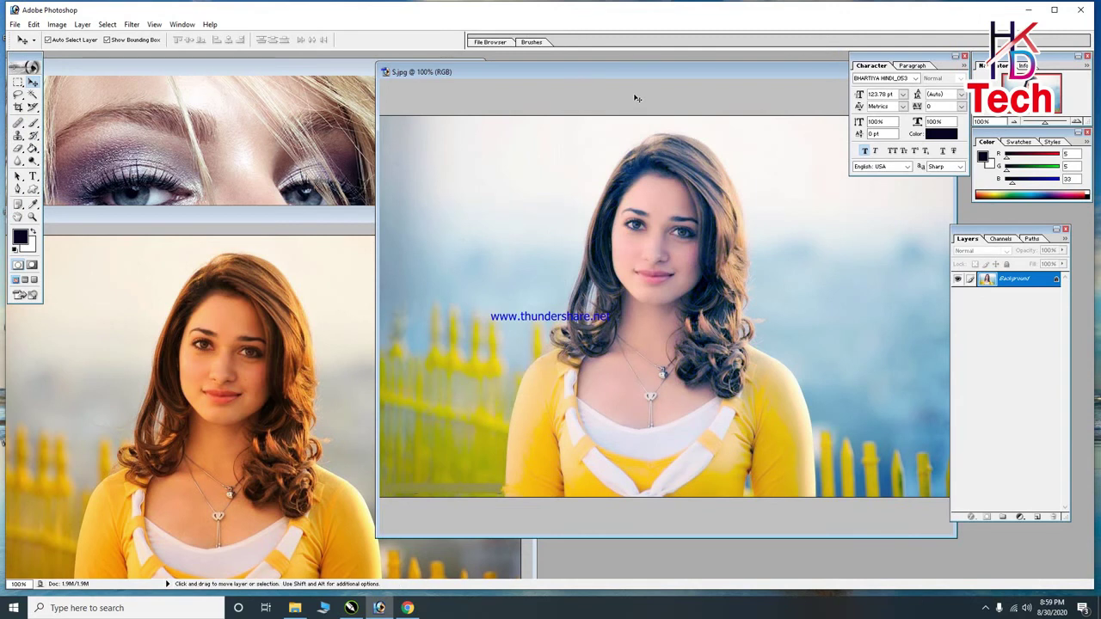
Place the S.jpg window beside the raised original photo window.
left_click_drag(652, 78, 613, 148)
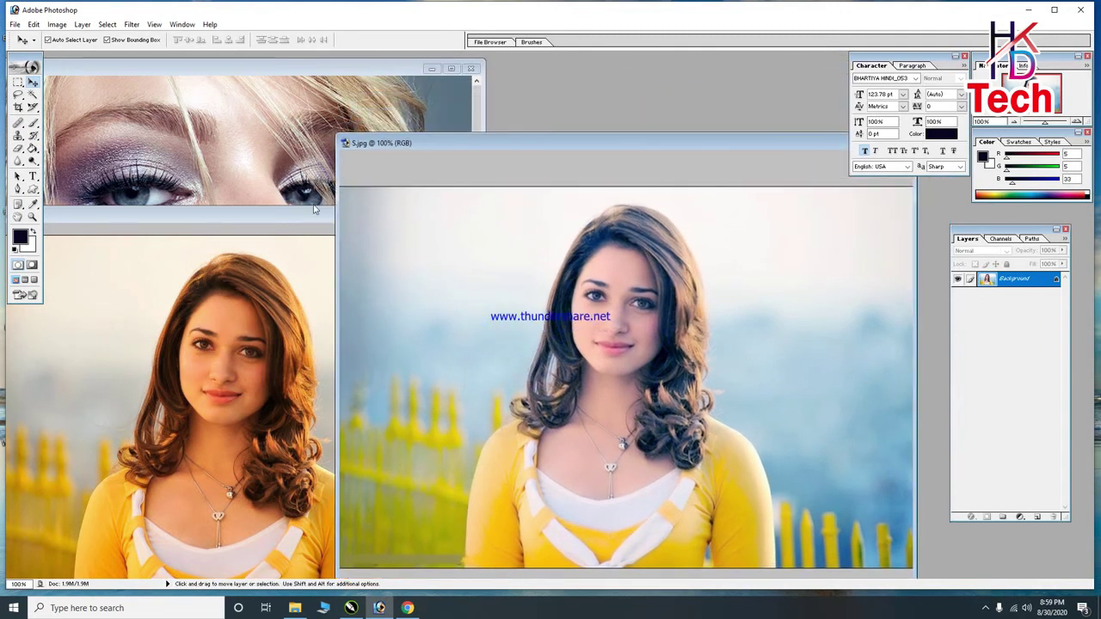
left_click(299, 216)
left_click_drag(298, 216, 321, 105)
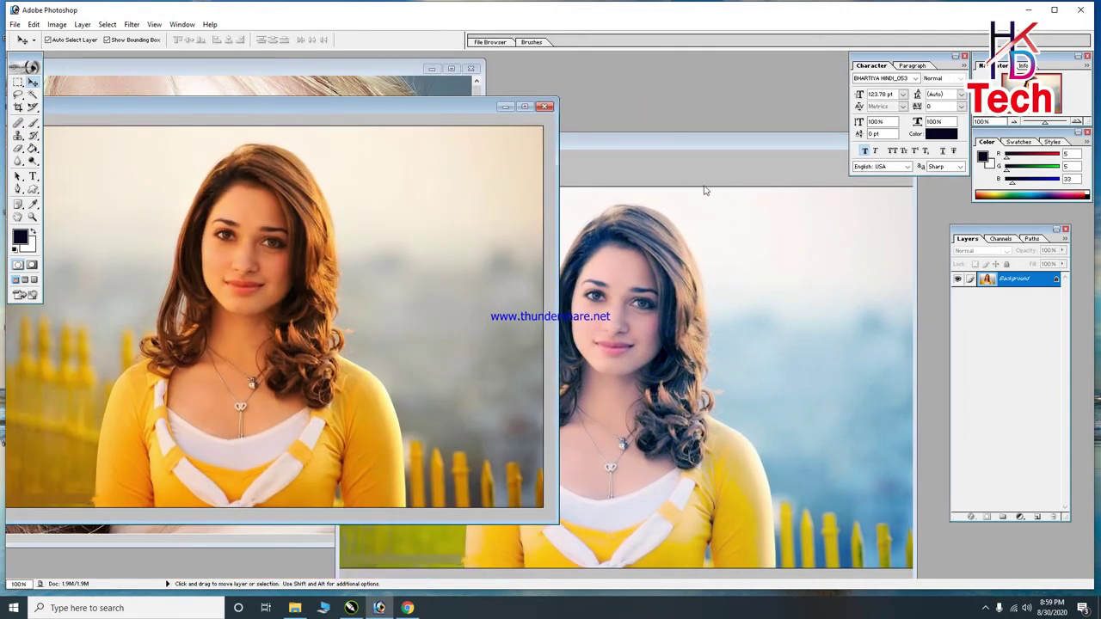
left_click_drag(682, 143, 697, 94)
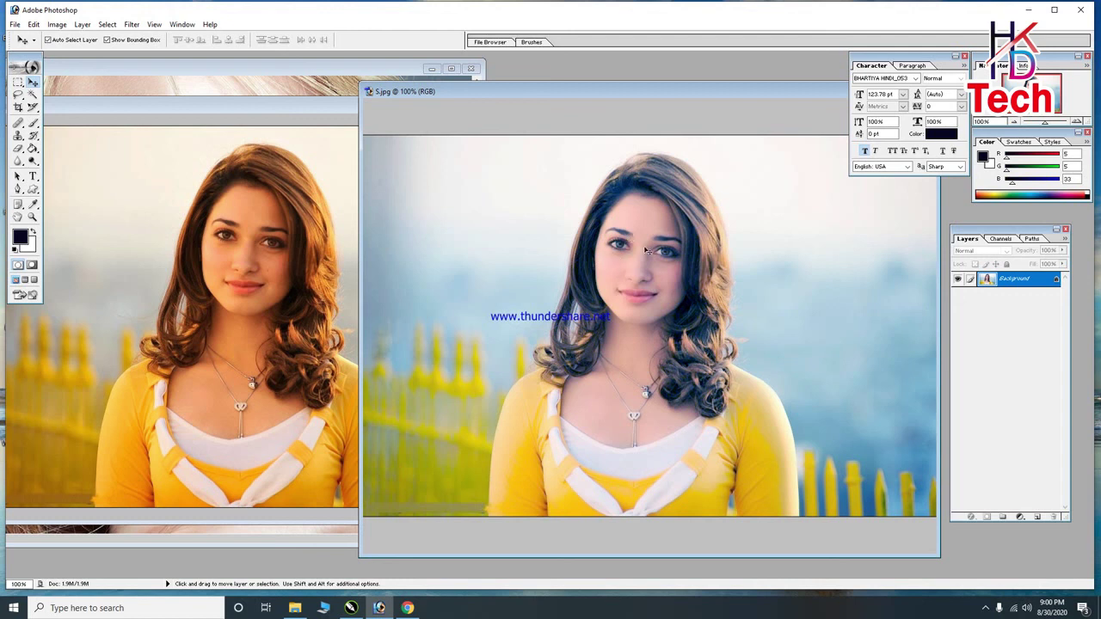
Realign the warm original, bring S.jpg to the front, and show hidden tray icons.
left_click(280, 112)
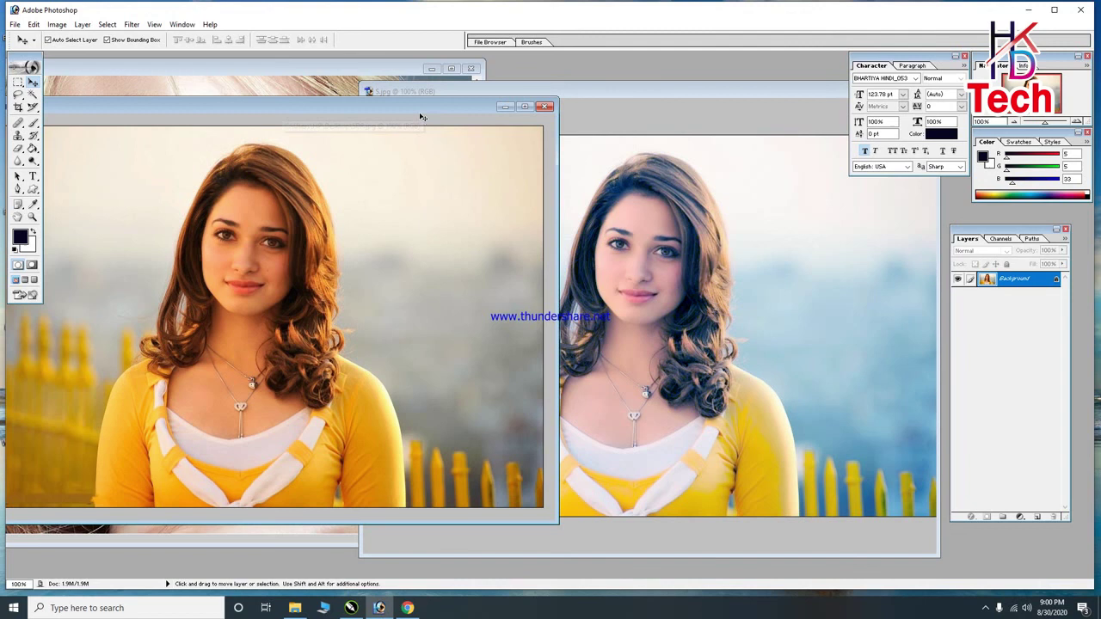
left_click_drag(422, 116, 419, 101)
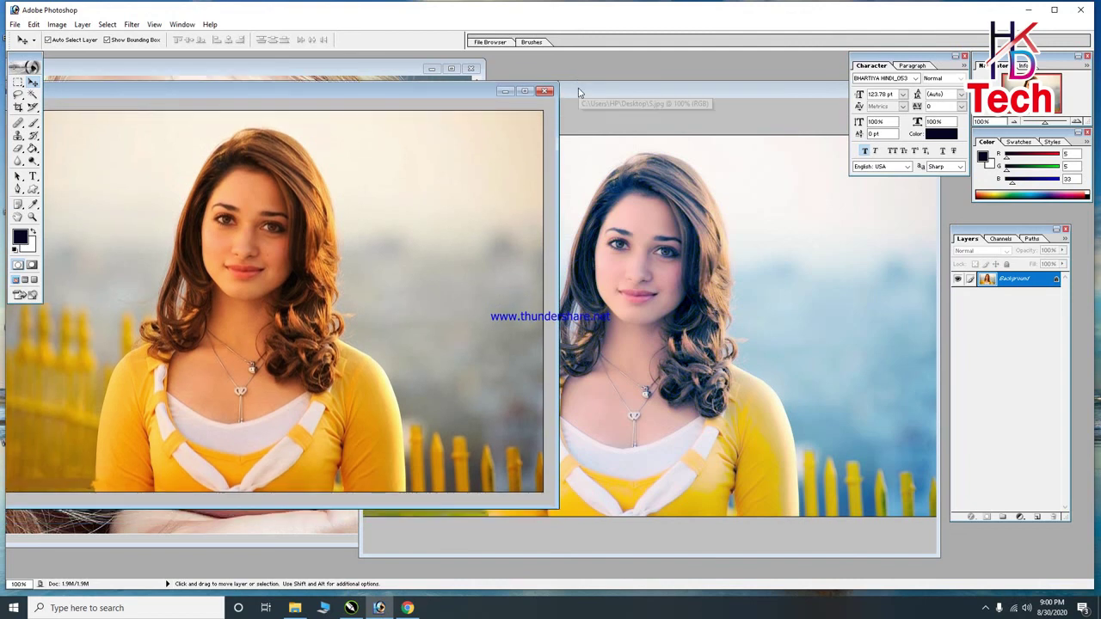
left_click(579, 92)
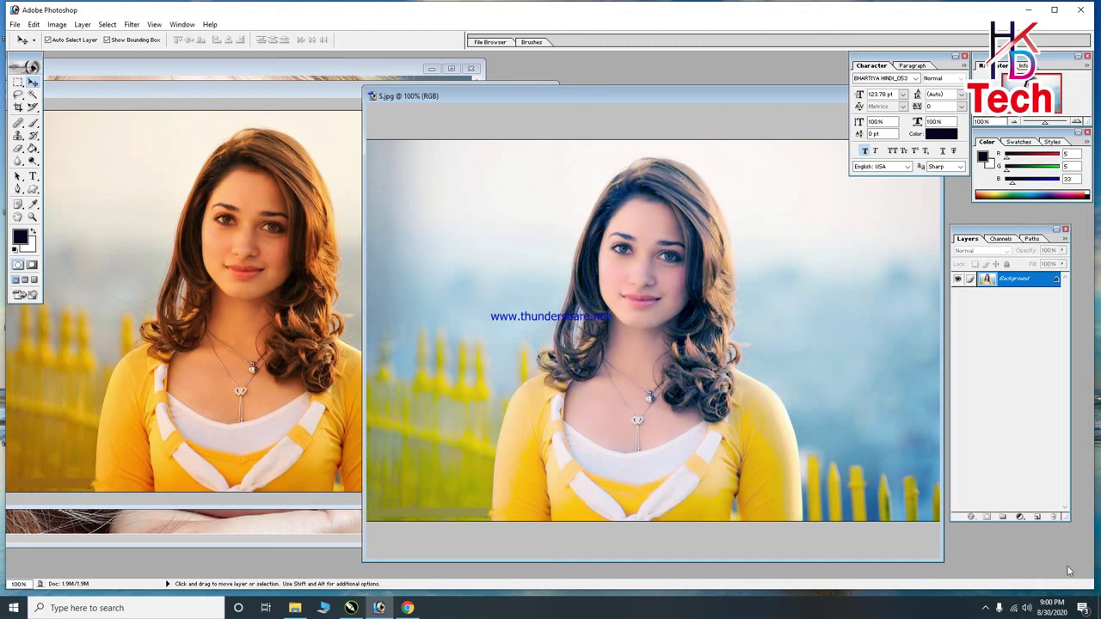
left_click(986, 608)
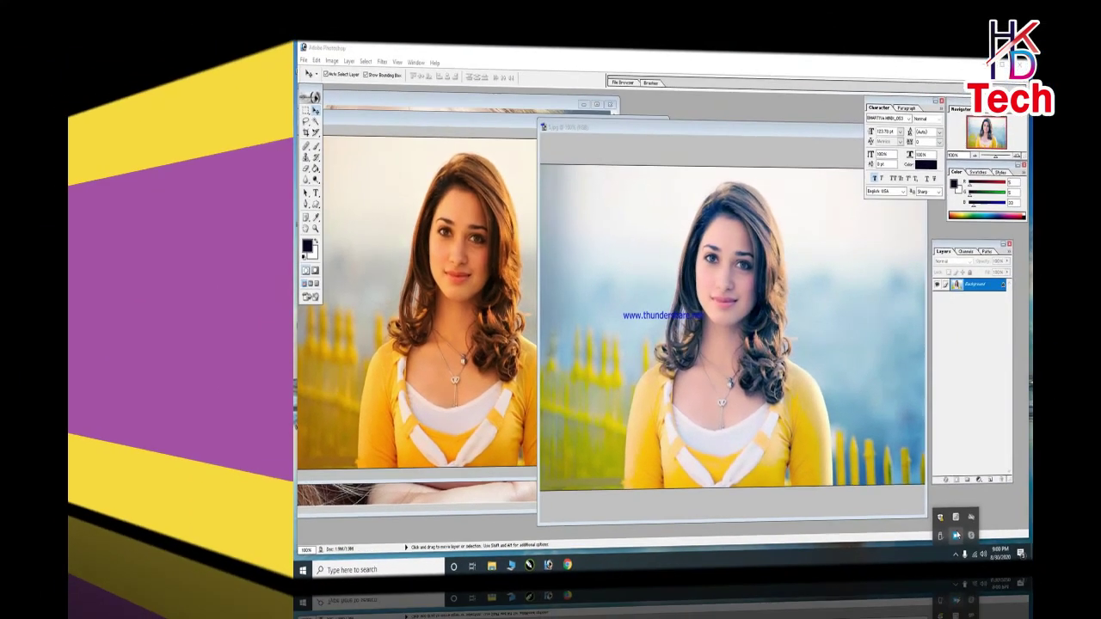